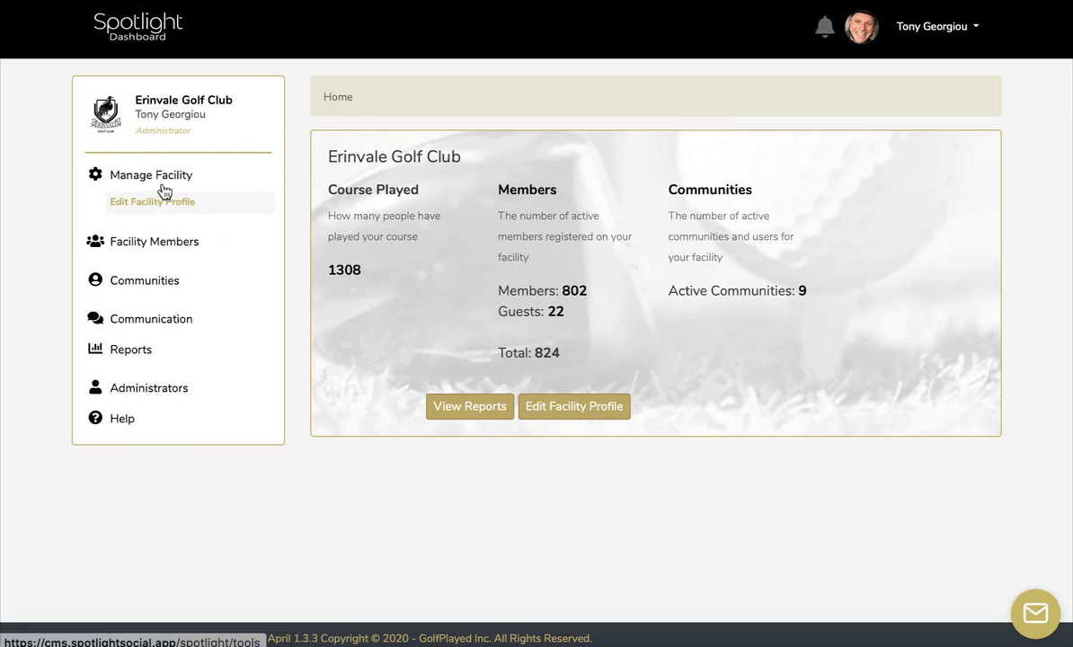
Step: Open the golf club's facility profile for editing and look over its header and first fields
{"action": "left_click", "coordinate": [151, 201]}
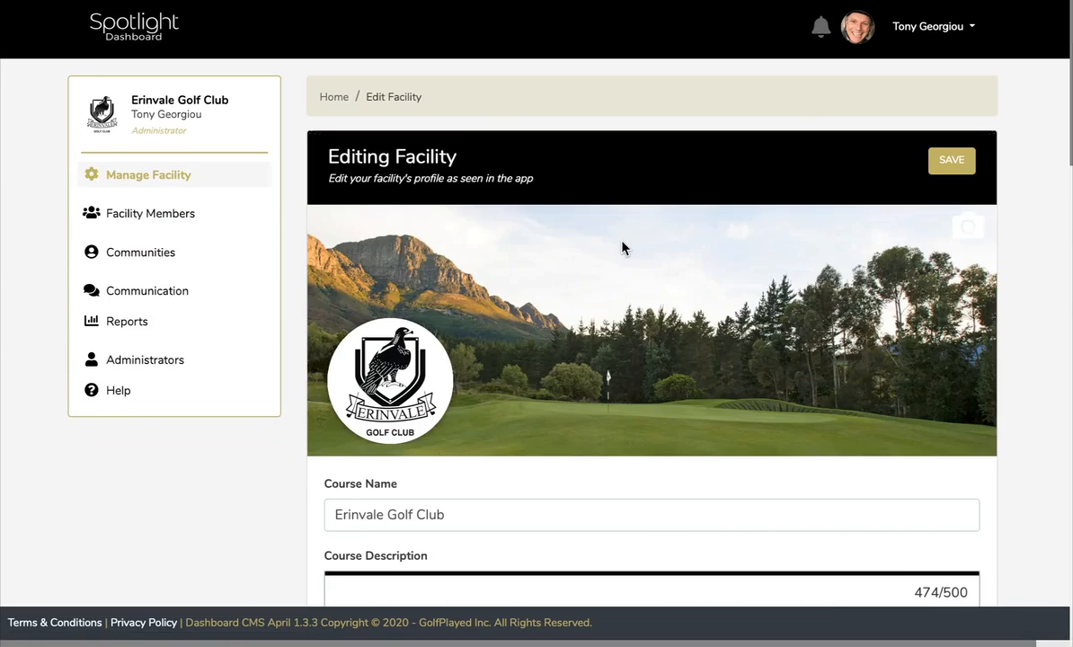
{"action": "scroll", "coordinate": [623, 248], "scroll_direction": "down", "scroll_amount": 3}
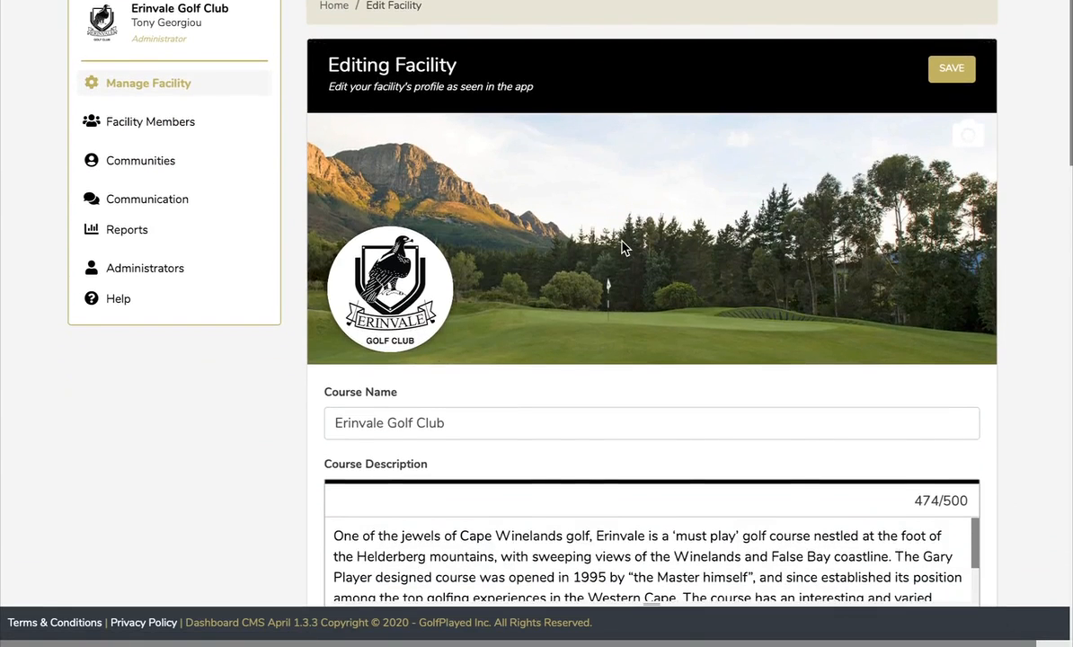
{"action": "scroll", "coordinate": [623, 248], "scroll_direction": "up", "scroll_amount": 3}
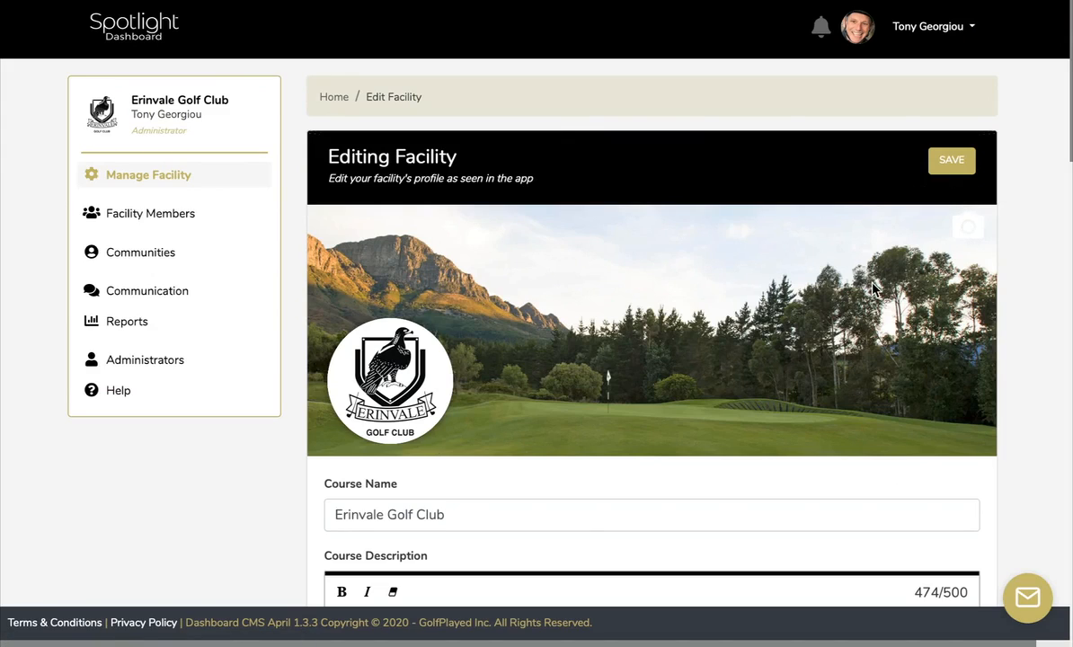
Step: Choose erinvale-diary-clubhouse-1920px-400kb-Slider-16x9.jpg from the Downloads folder as the facility's new cover image
{"action": "mouse_move", "coordinate": [418, 375]}
{"action": "left_click", "coordinate": [970, 224]}
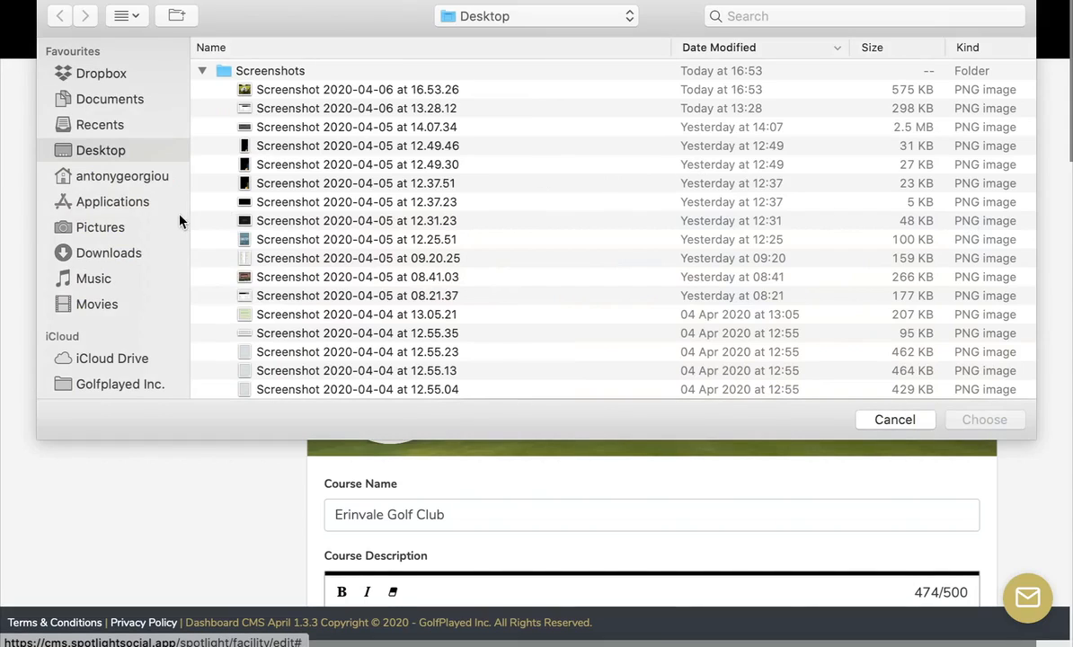
{"action": "left_click", "coordinate": [129, 258]}
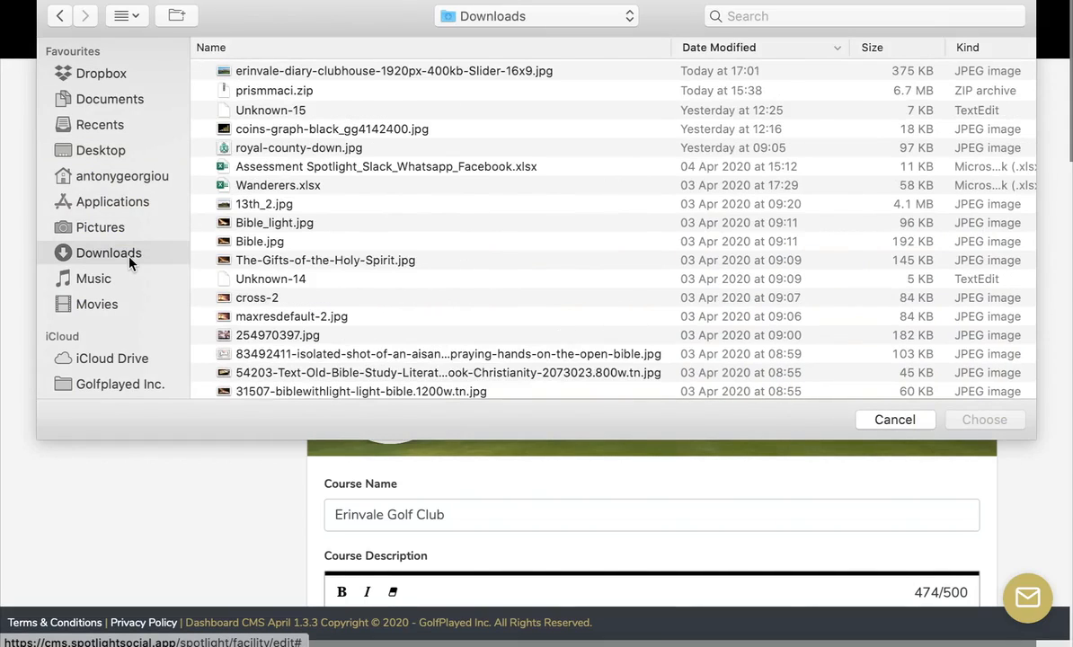
{"action": "left_click", "coordinate": [312, 76]}
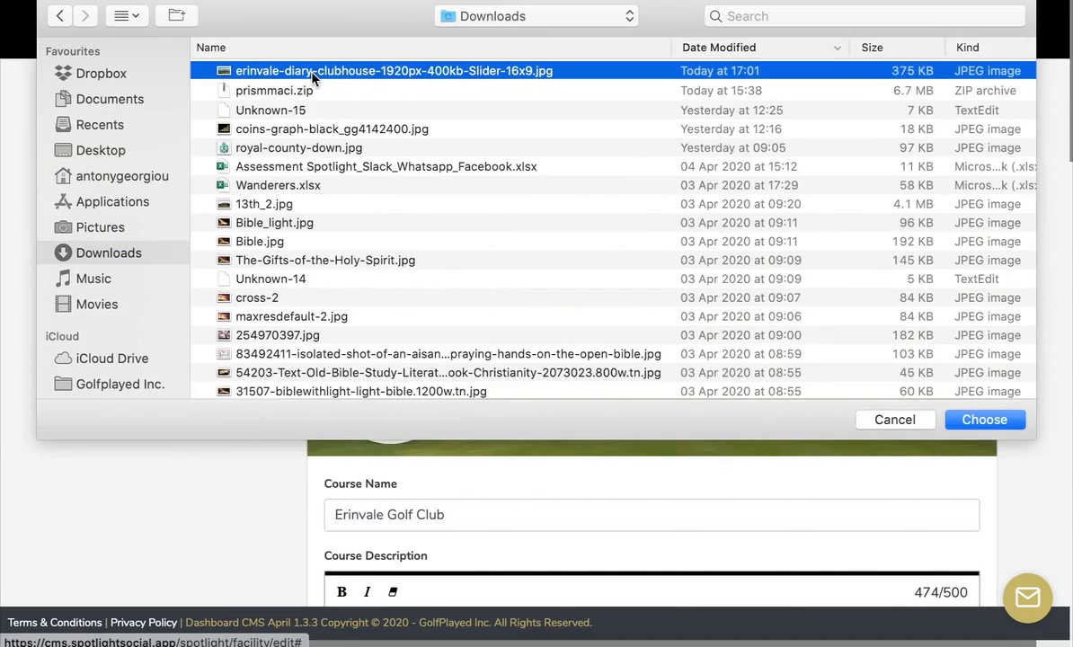
{"action": "left_click", "coordinate": [985, 420]}
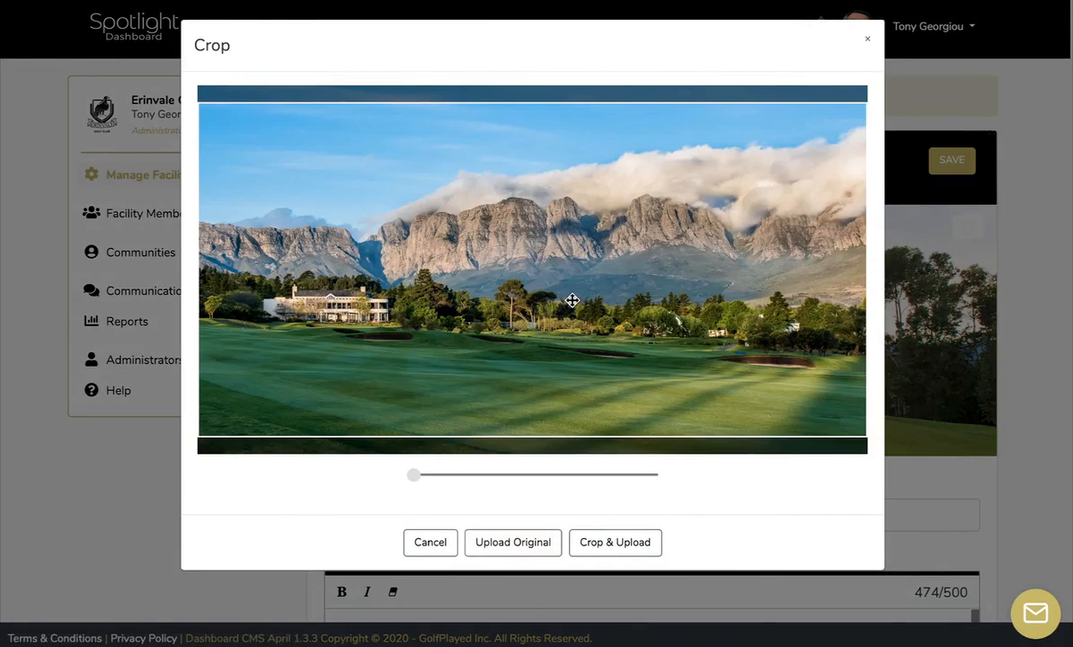
Step: Zoom in on the cover image, reposition it to frame the clubhouse and fairway, and upload the cropped version
{"action": "left_click_drag", "start_coordinate": [412, 474], "coordinate": [568, 474]}
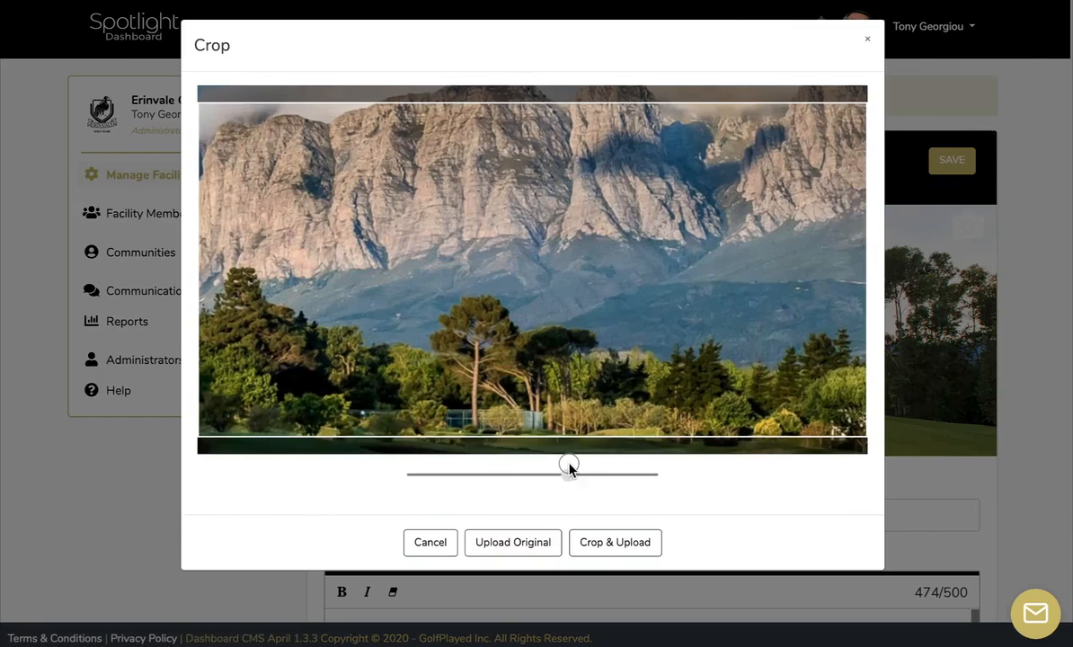
{"action": "left_click_drag", "start_coordinate": [572, 259], "coordinate": [768, 76]}
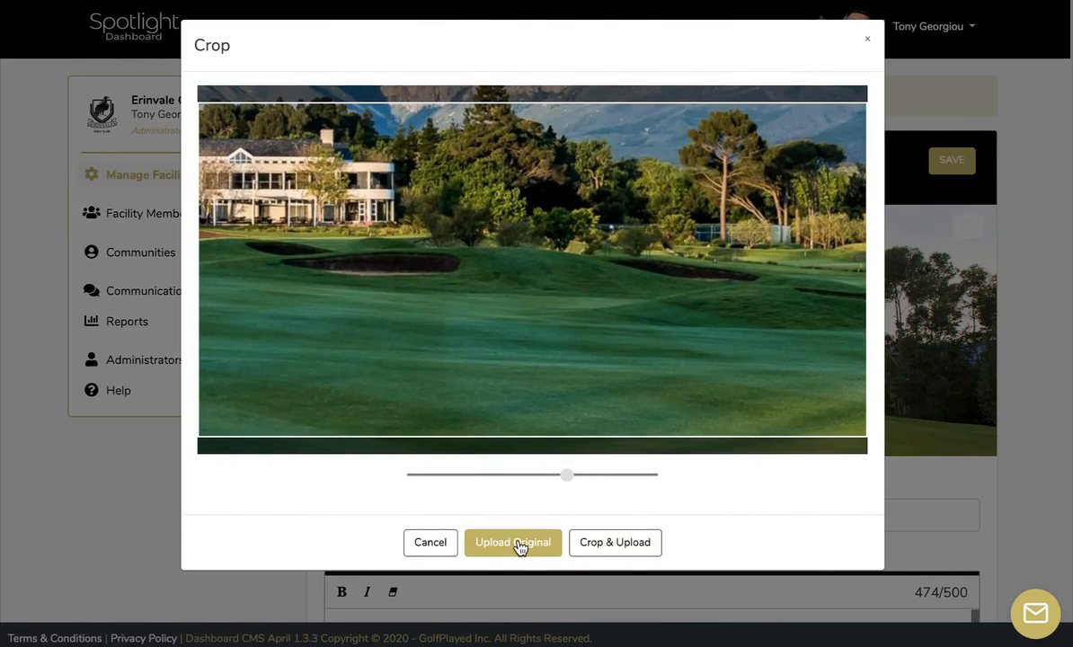
{"action": "left_click", "coordinate": [604, 541]}
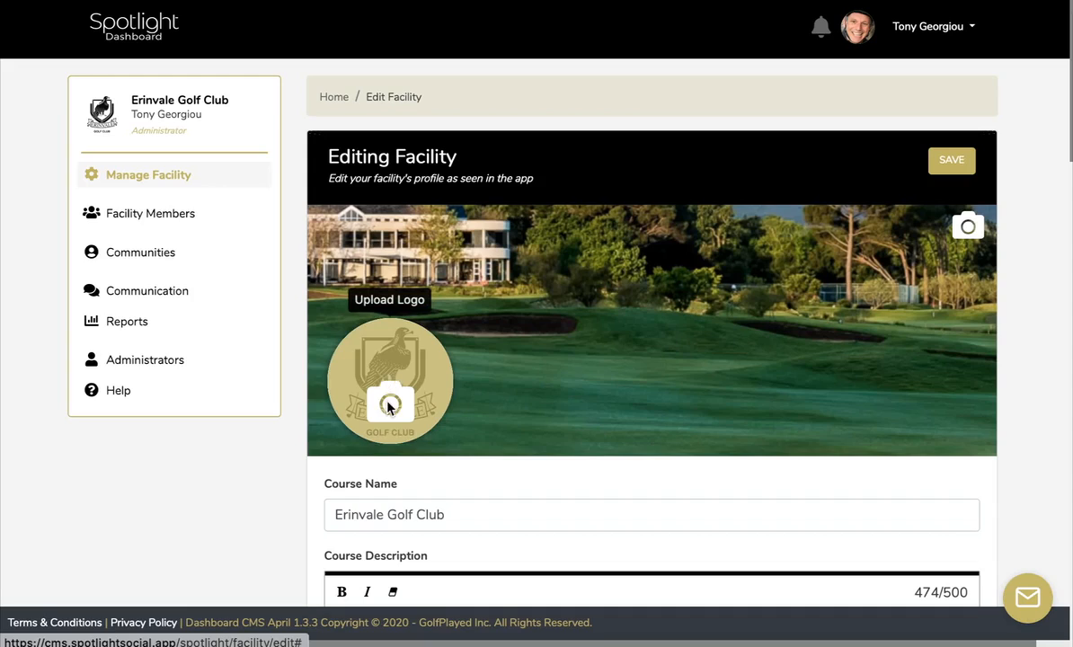
Step: Choose "Screenshot 2020-04-06 at 16.53.26" from the Desktop's Screenshots folder as the facility's new logo
{"action": "mouse_move", "coordinate": [387, 395]}
{"action": "left_click", "coordinate": [389, 406]}
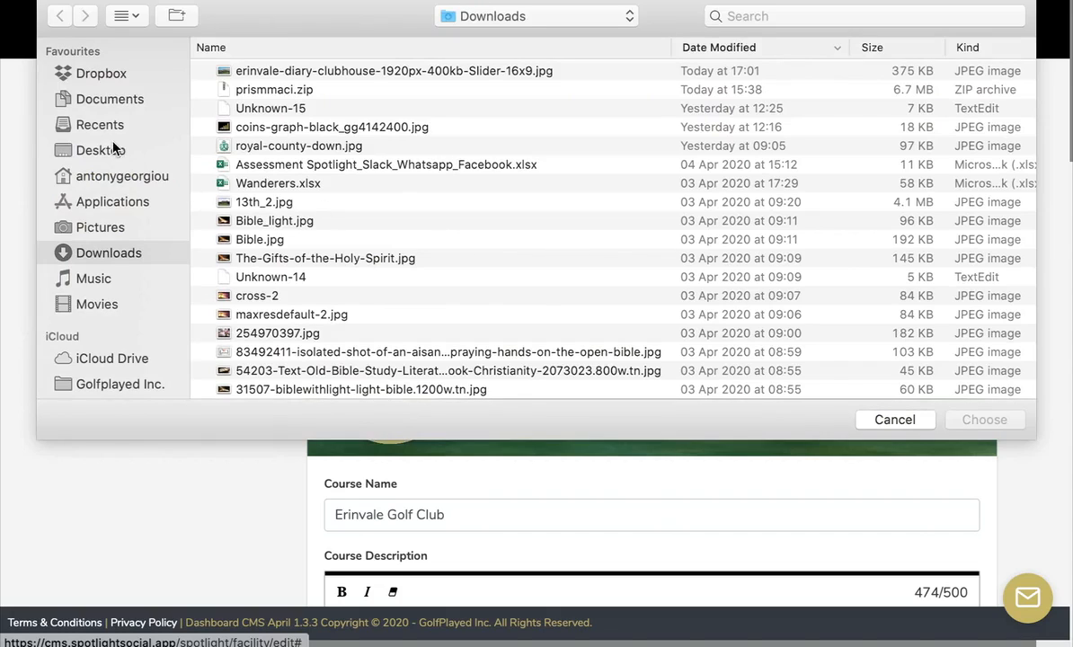
{"action": "left_click", "coordinate": [103, 151]}
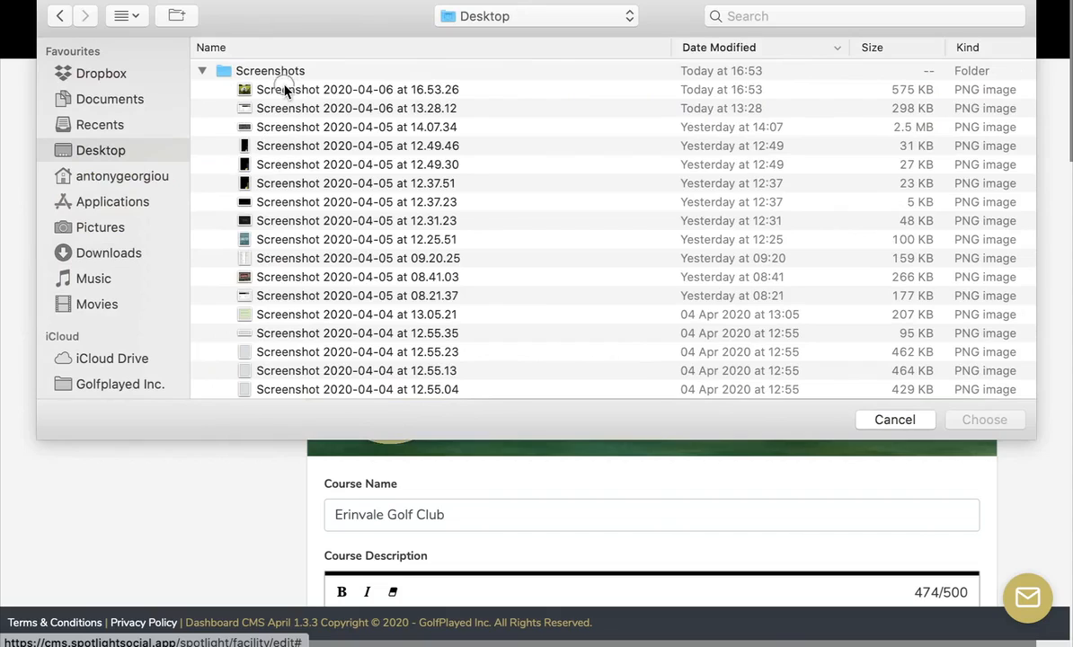
{"action": "left_click", "coordinate": [274, 88]}
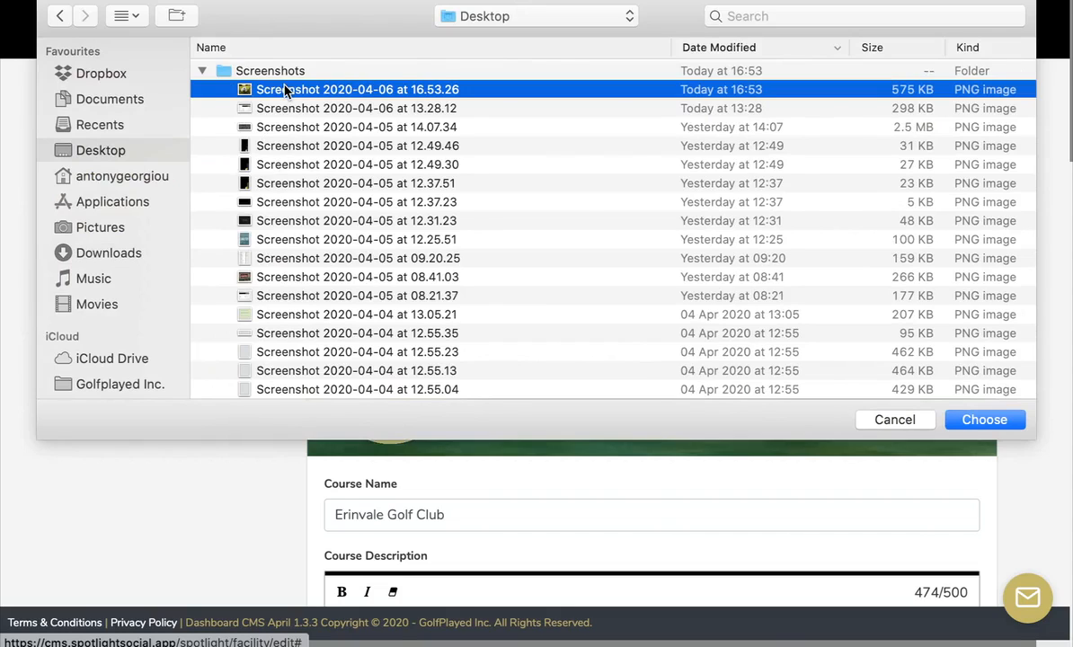
{"action": "left_click", "coordinate": [982, 420]}
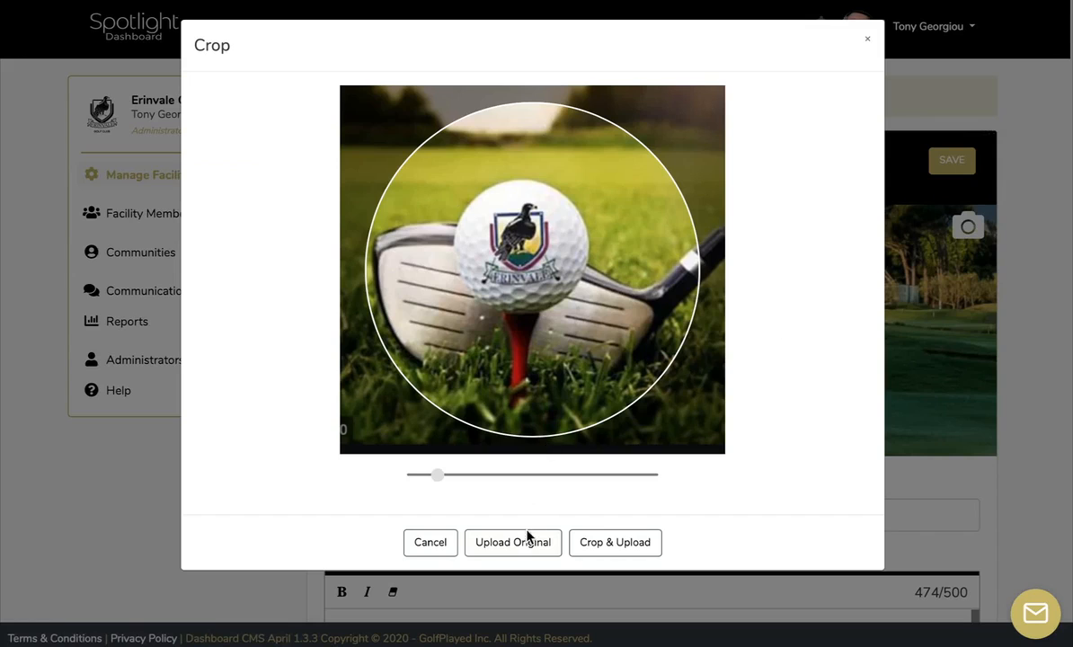
Step: Enlarge the logo image close to maximum zoom, centre the golf ball in the circular crop, and upload the cropped version
{"action": "left_click_drag", "start_coordinate": [437, 474], "coordinate": [564, 475]}
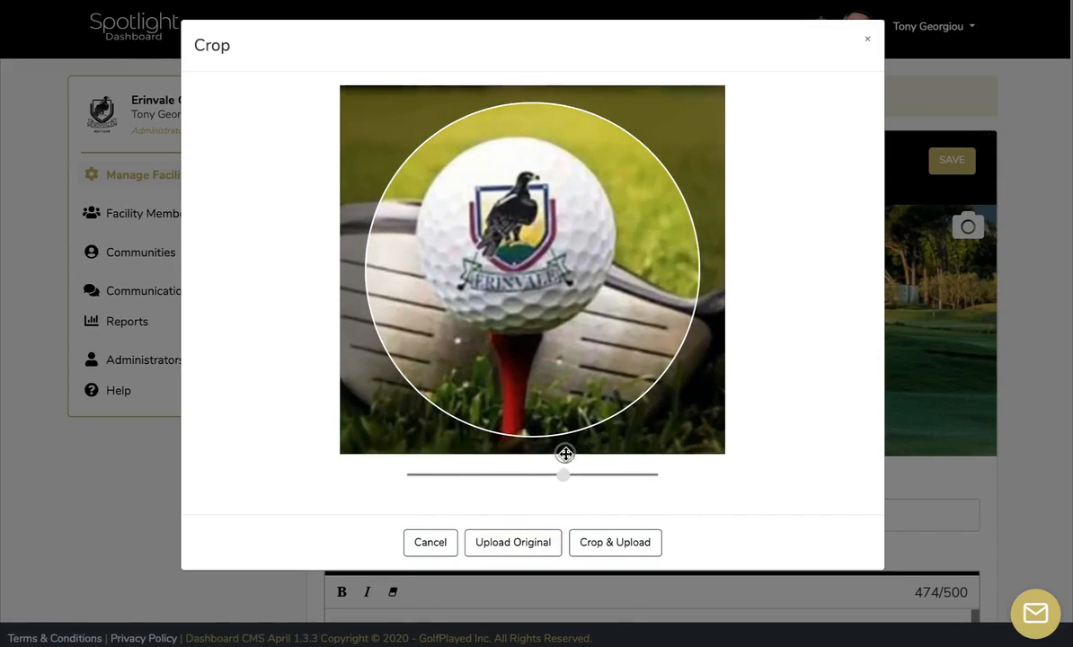
{"action": "left_click_drag", "start_coordinate": [531, 279], "coordinate": [544, 301]}
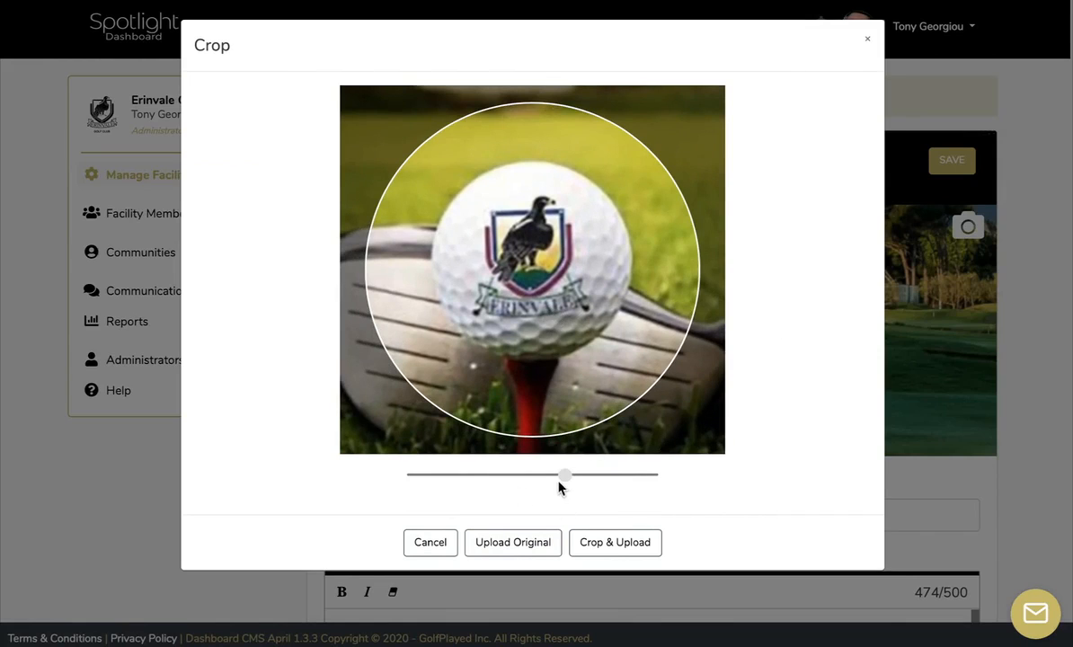
{"action": "left_click_drag", "start_coordinate": [566, 477], "coordinate": [657, 478]}
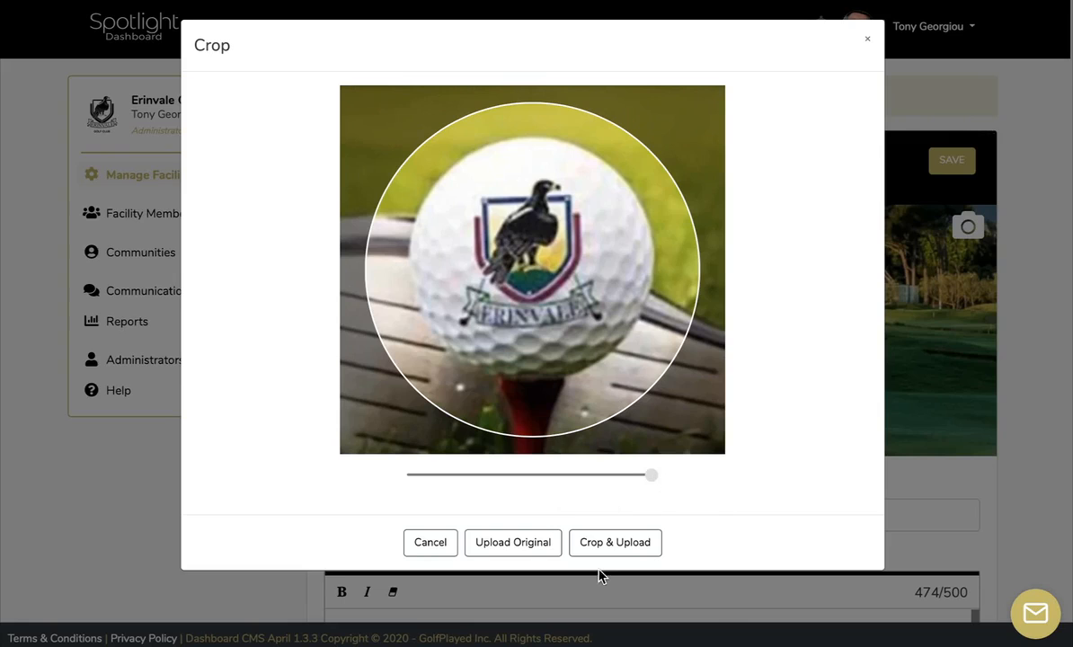
{"action": "left_click", "coordinate": [620, 546]}
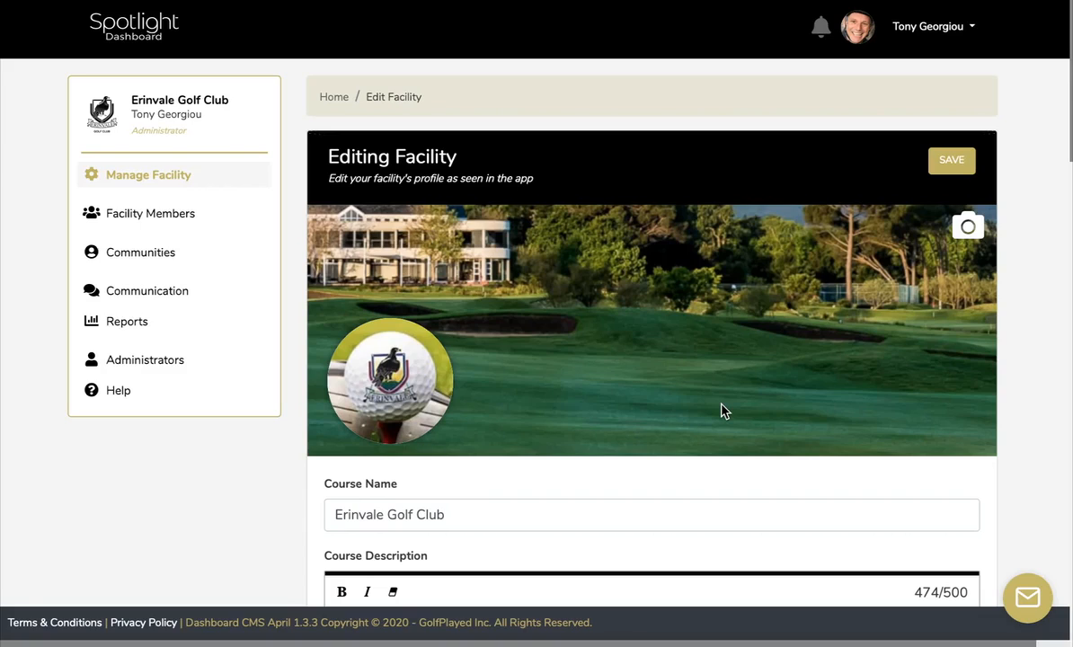
Step: Review the facility's name, description, address, contact details and course information fields down to the geofencing section
{"action": "scroll", "coordinate": [724, 411], "scroll_direction": "down", "scroll_amount": 3}
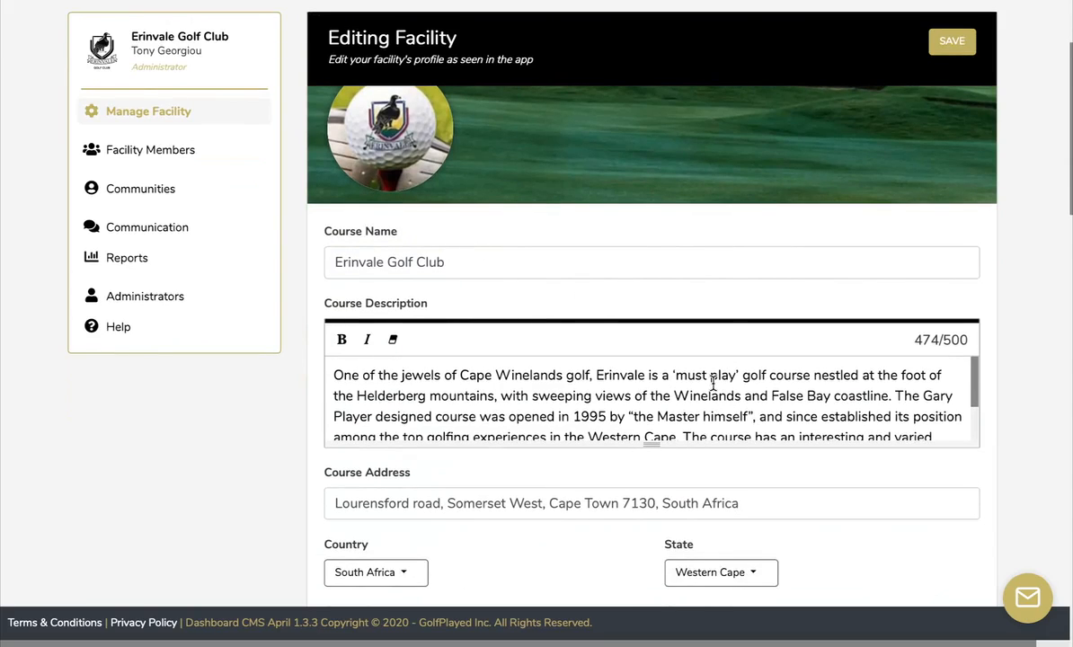
{"action": "scroll", "coordinate": [714, 382], "scroll_direction": "down", "scroll_amount": 2}
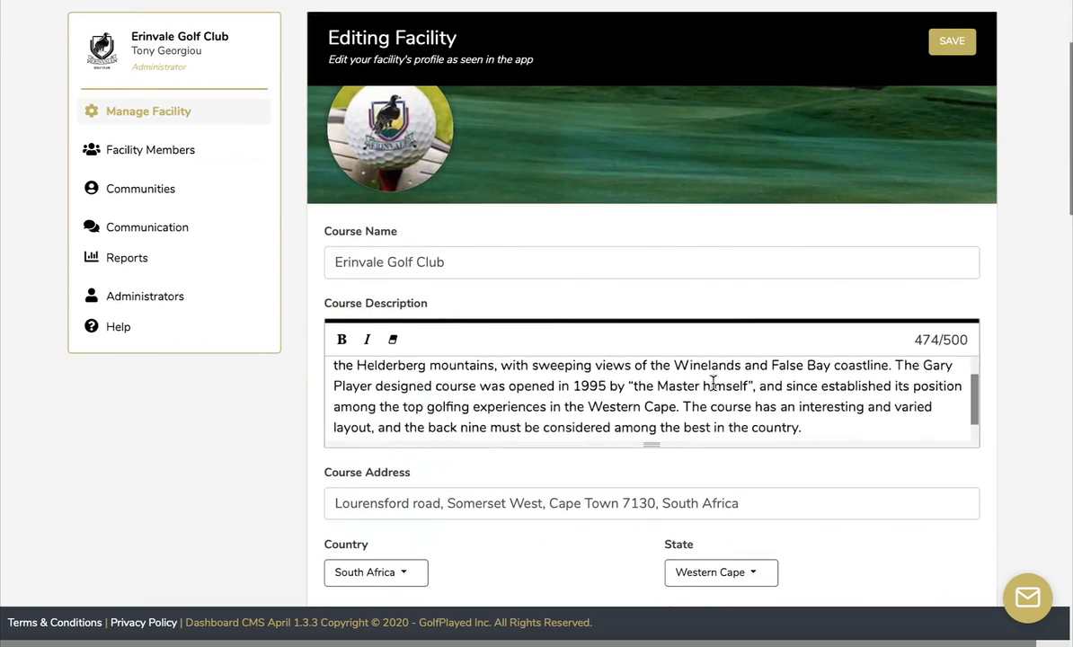
{"action": "scroll", "coordinate": [714, 384], "scroll_direction": "up", "scroll_amount": 2}
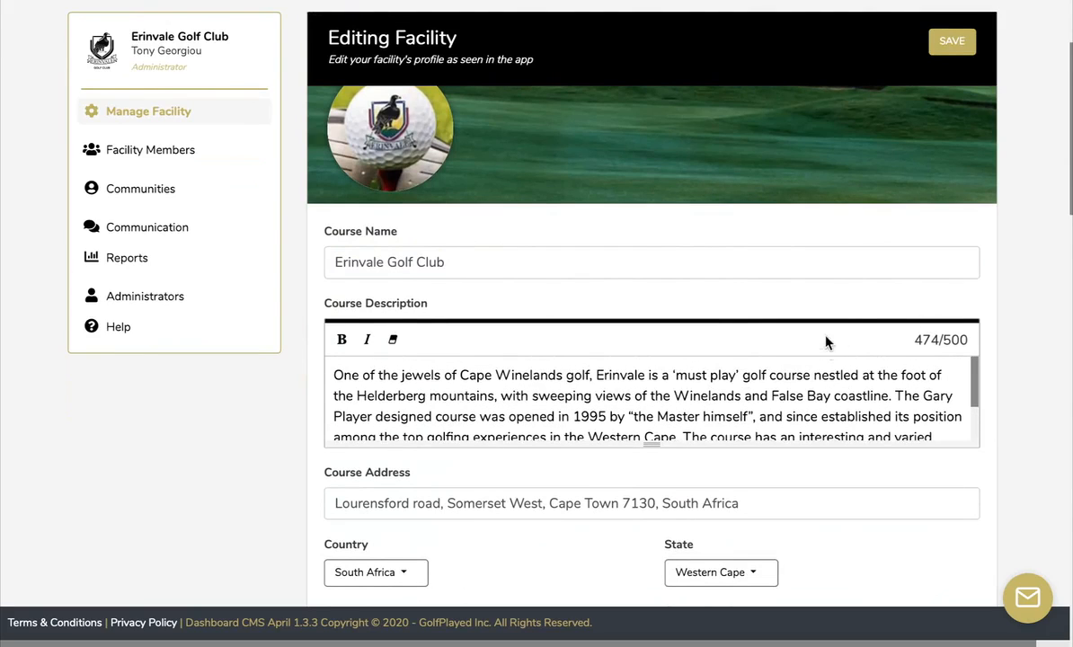
{"action": "scroll", "coordinate": [793, 305], "scroll_direction": "down", "scroll_amount": 1}
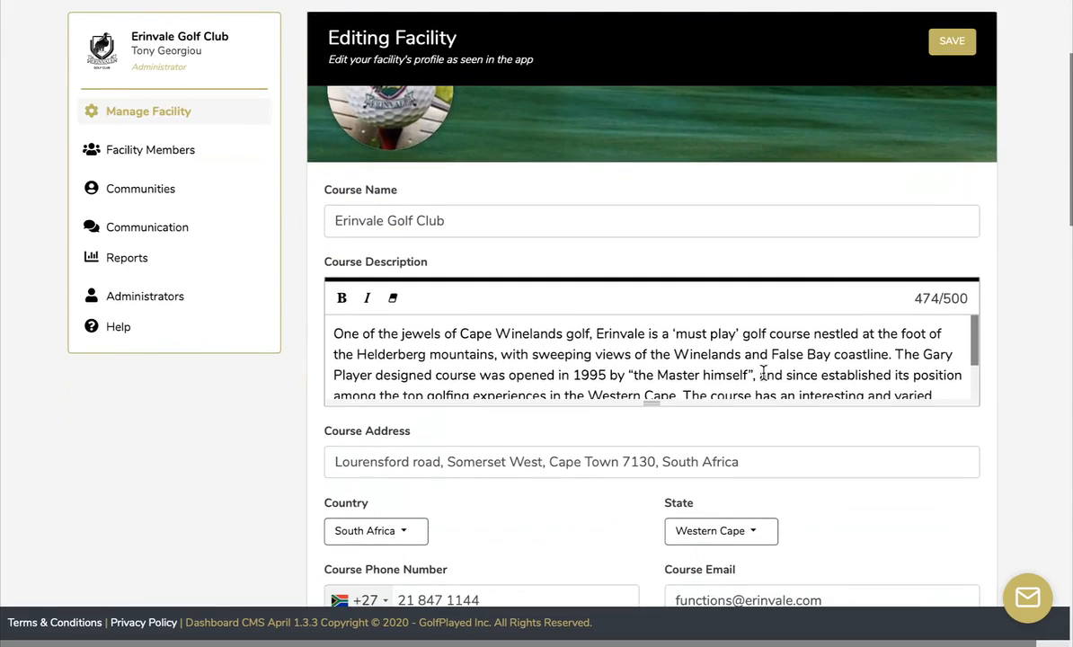
{"action": "scroll", "coordinate": [852, 307], "scroll_direction": "up", "scroll_amount": 1}
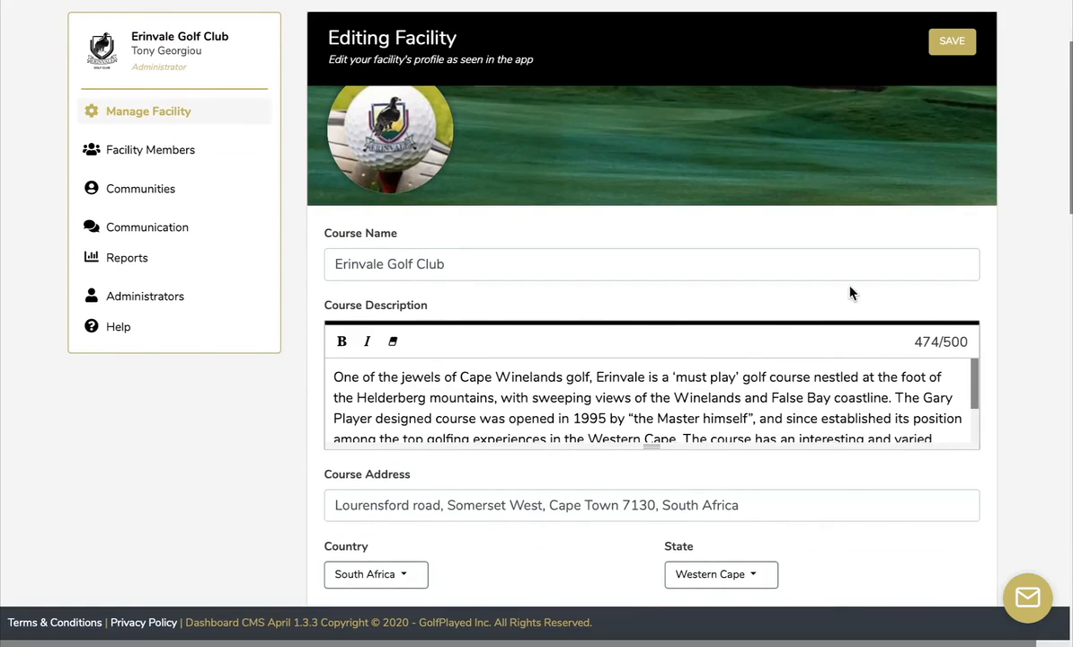
{"action": "scroll", "coordinate": [845, 297], "scroll_direction": "down", "scroll_amount": 3}
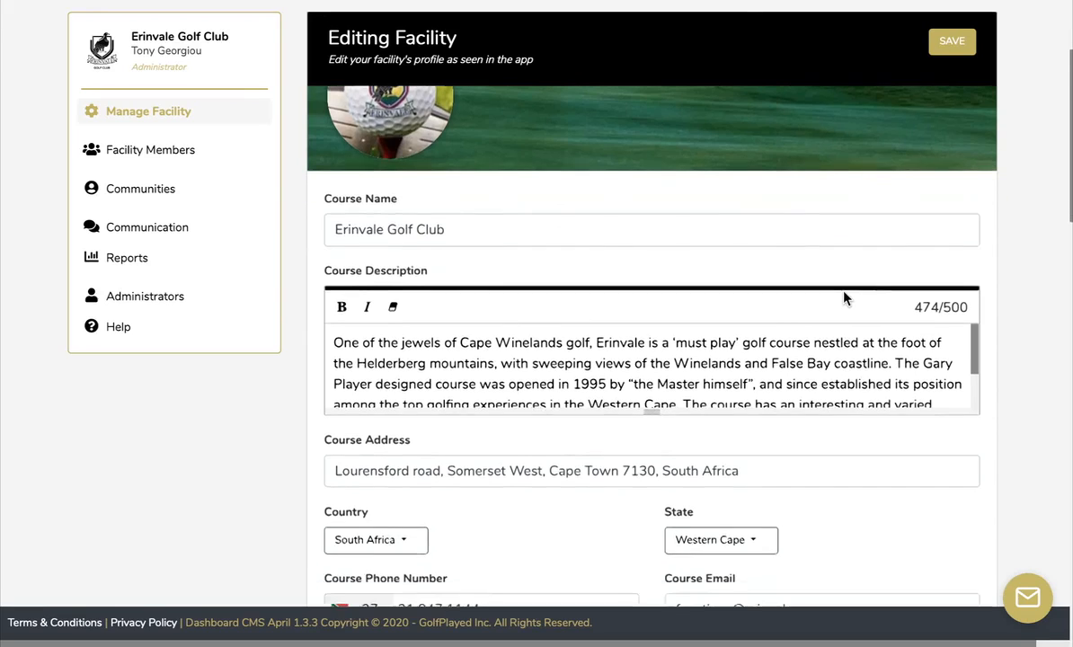
{"action": "scroll", "coordinate": [844, 298], "scroll_direction": "down", "scroll_amount": 1}
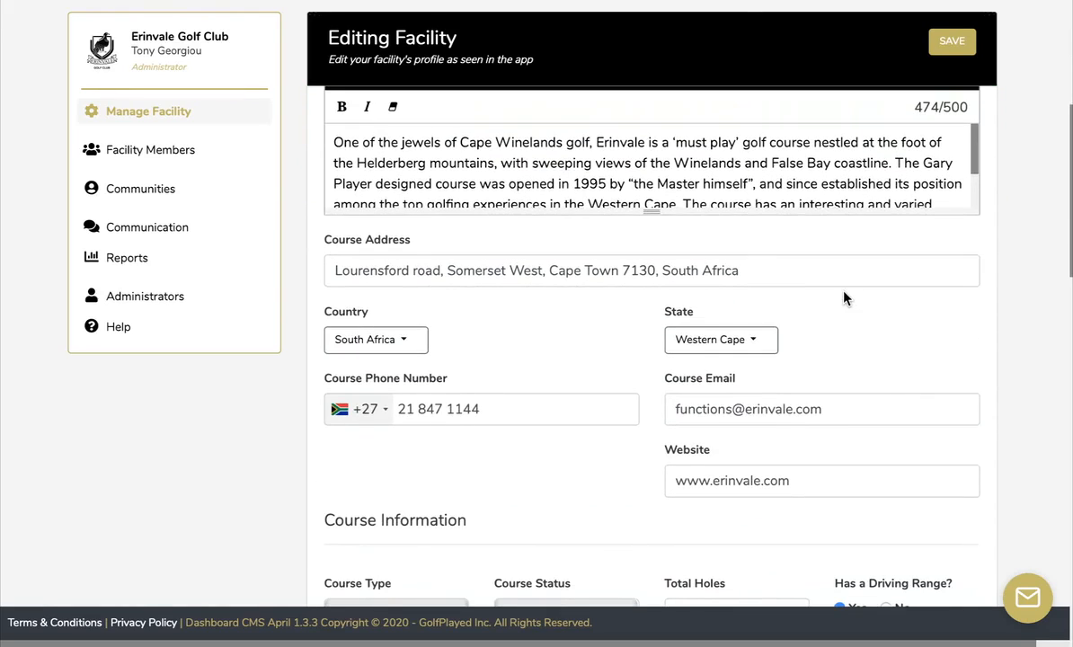
{"action": "scroll", "coordinate": [845, 297], "scroll_direction": "down", "scroll_amount": 2}
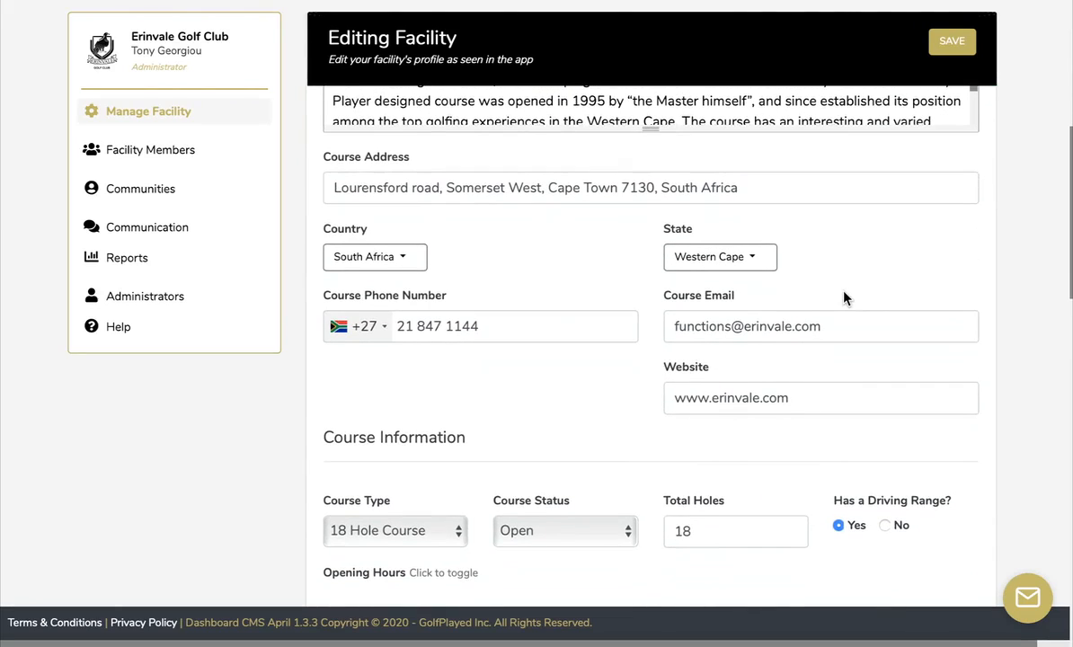
{"action": "scroll", "coordinate": [845, 297], "scroll_direction": "down", "scroll_amount": 3}
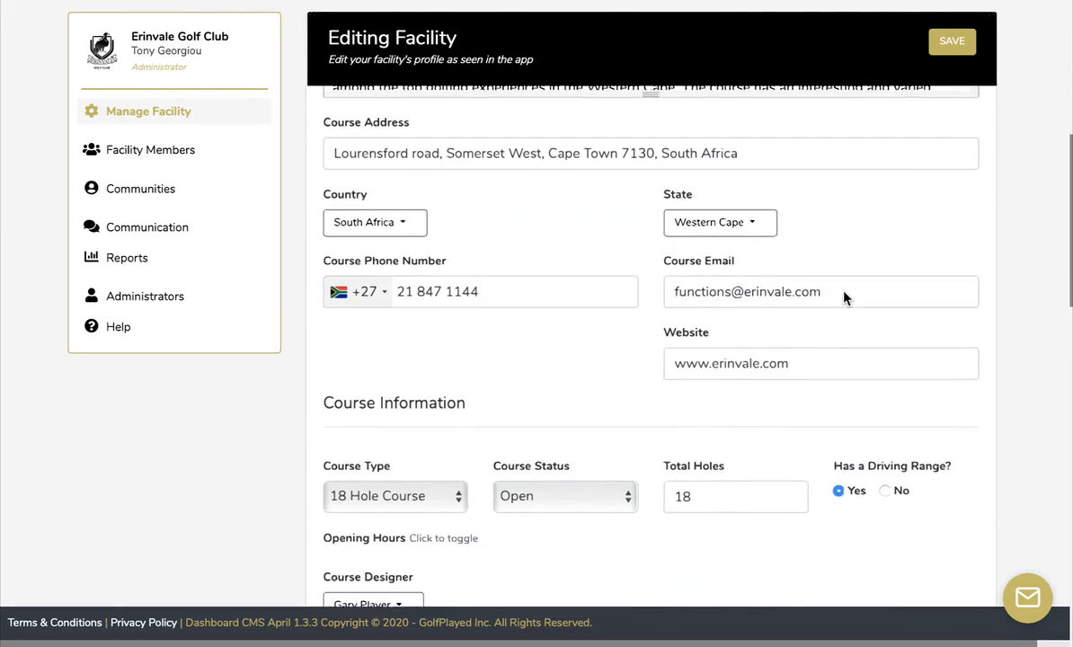
{"action": "scroll", "coordinate": [845, 298], "scroll_direction": "down", "scroll_amount": 1}
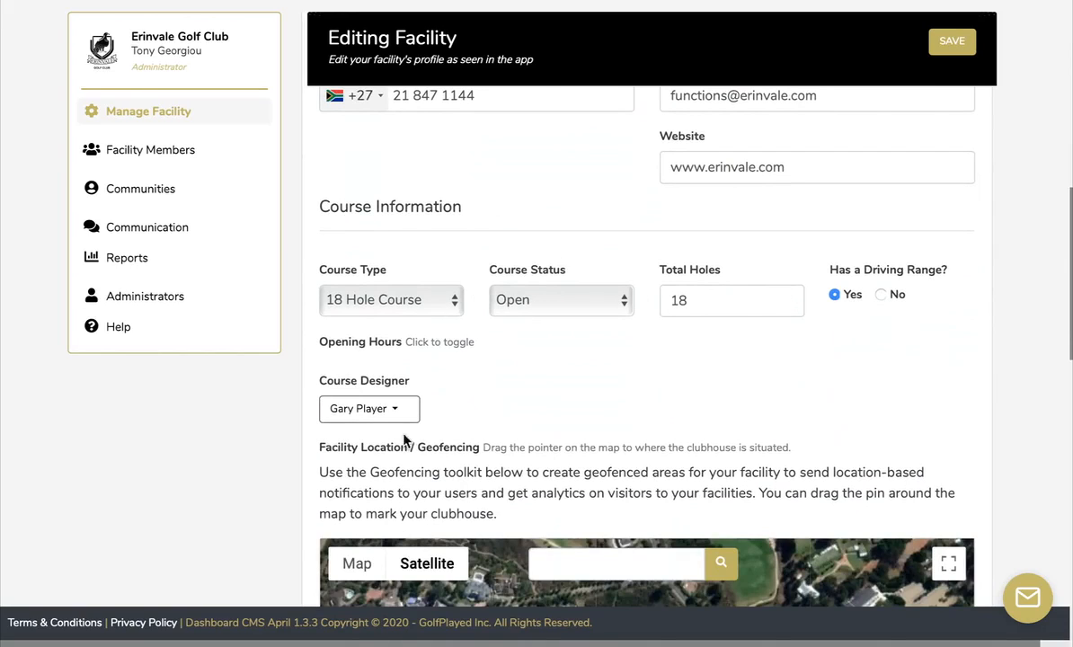
{"action": "scroll", "coordinate": [604, 350], "scroll_direction": "down", "scroll_amount": 1}
{"action": "scroll", "coordinate": [604, 351], "scroll_direction": "down", "scroll_amount": 1}
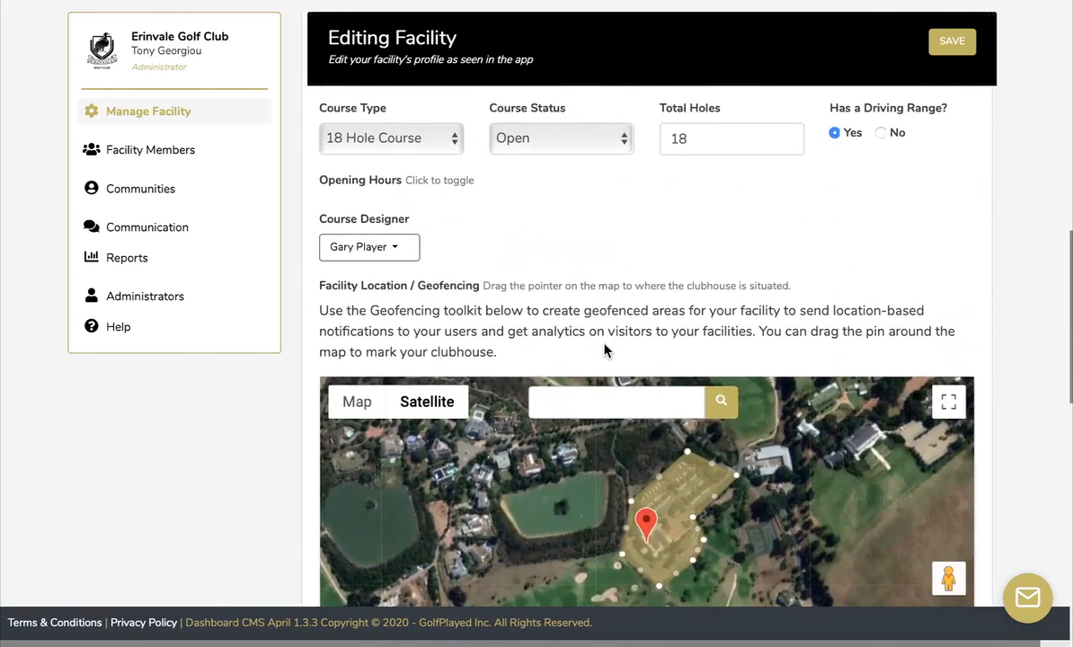
Step: Search the Facility Location / Geofencing map for "erinvale"
{"action": "scroll", "coordinate": [604, 350], "scroll_direction": "down", "scroll_amount": 1}
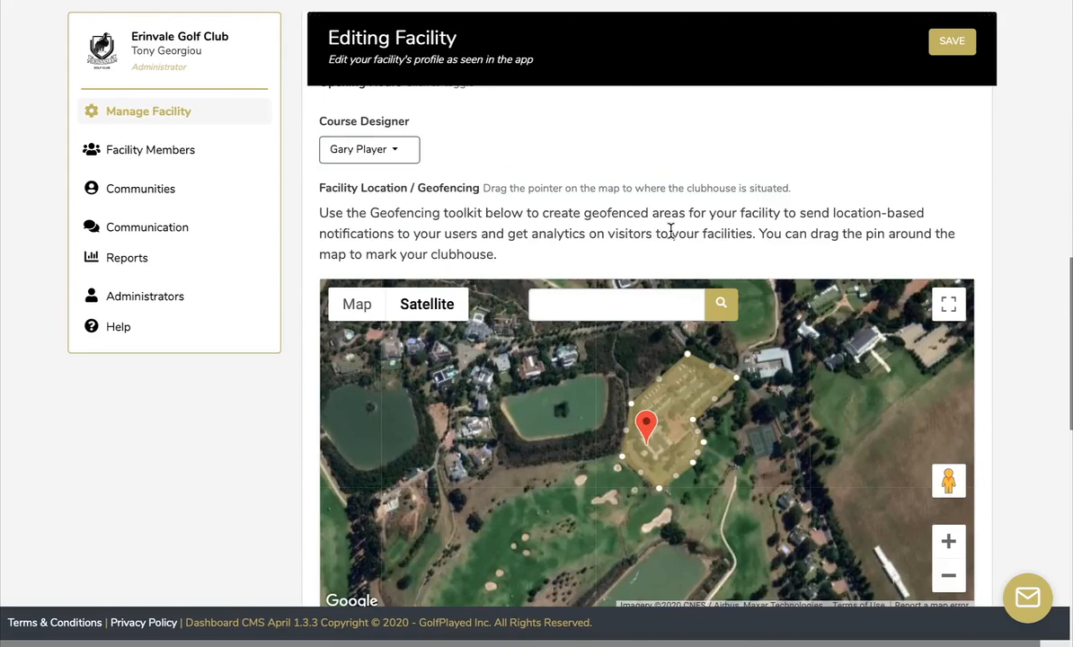
{"action": "scroll", "coordinate": [824, 334], "scroll_direction": "down", "scroll_amount": 1}
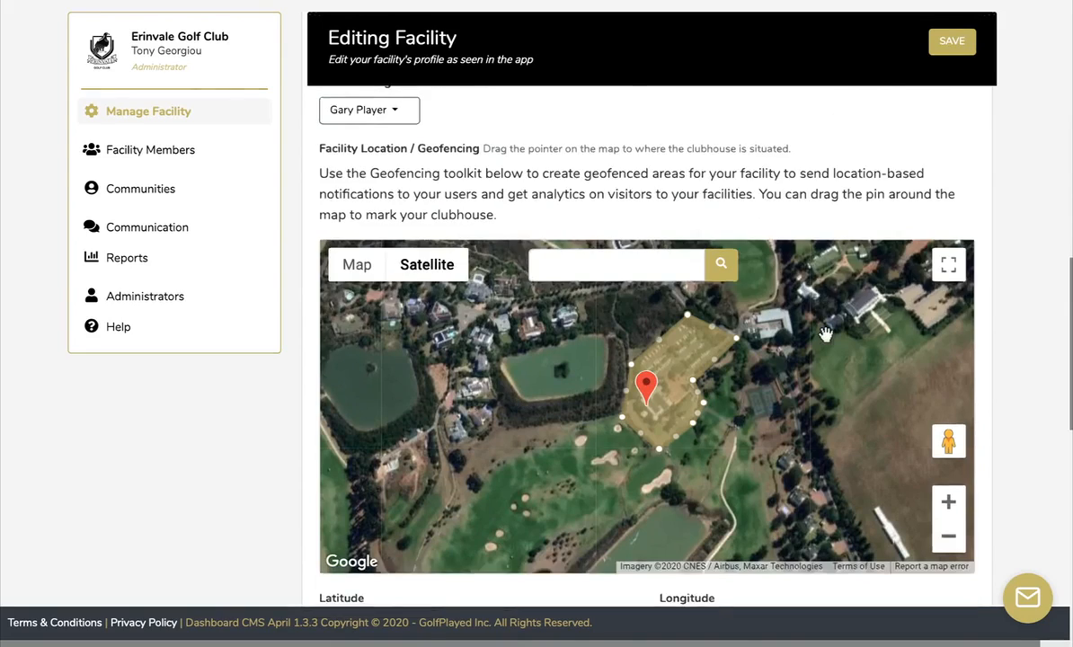
{"action": "scroll", "coordinate": [824, 334], "scroll_direction": "down", "scroll_amount": 2}
{"action": "scroll", "coordinate": [823, 333], "scroll_direction": "up", "scroll_amount": 1}
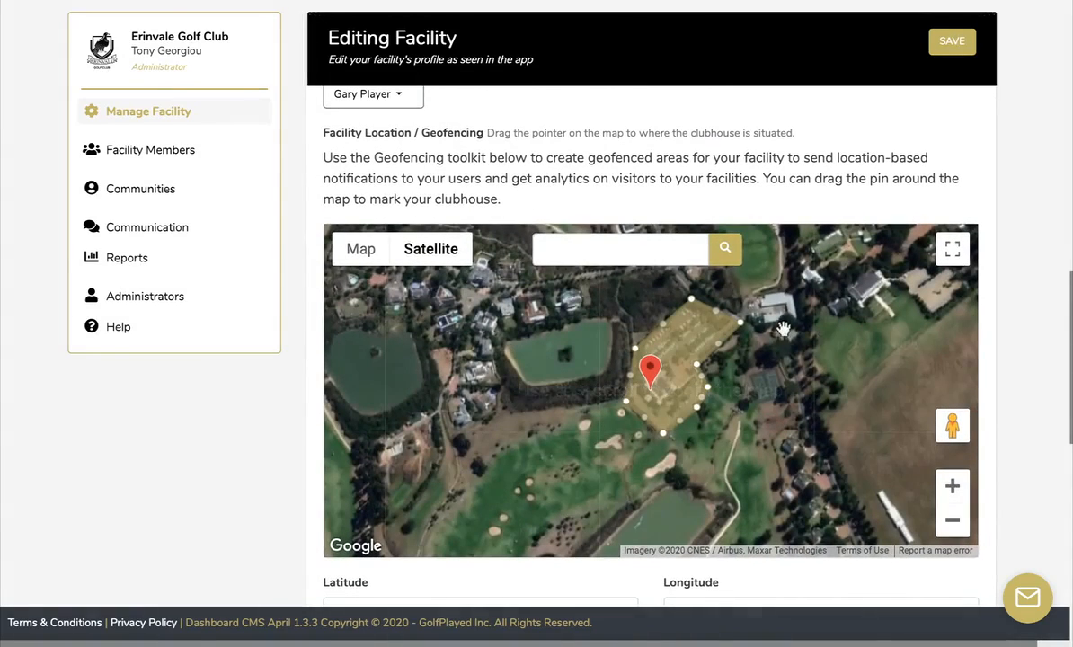
{"action": "left_click", "coordinate": [658, 254]}
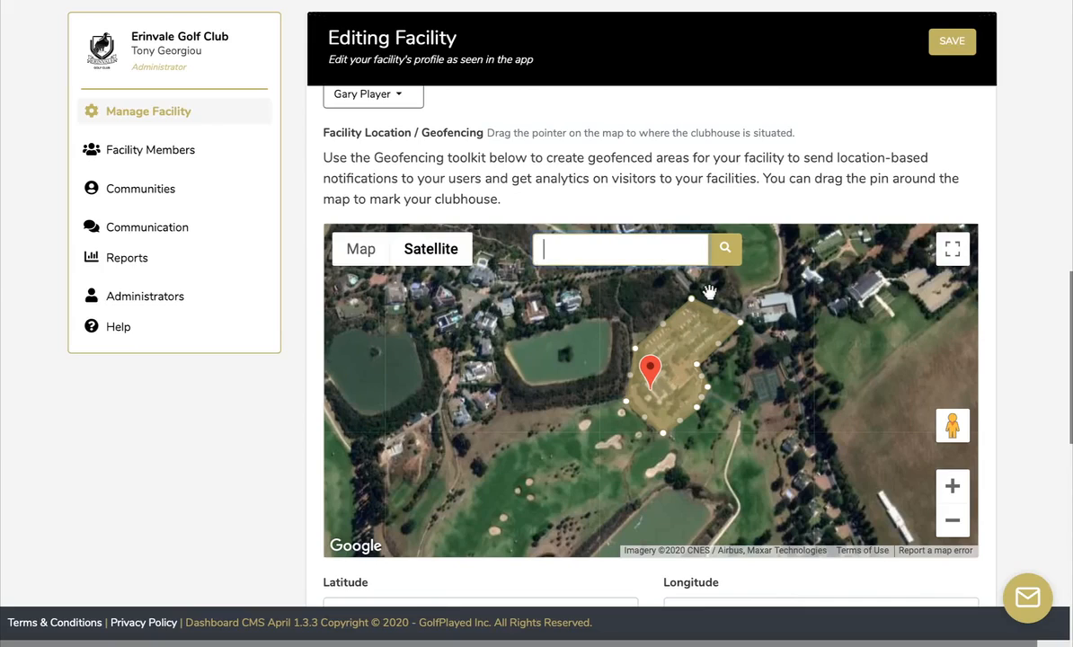
{"action": "type", "text": "erinvale"}
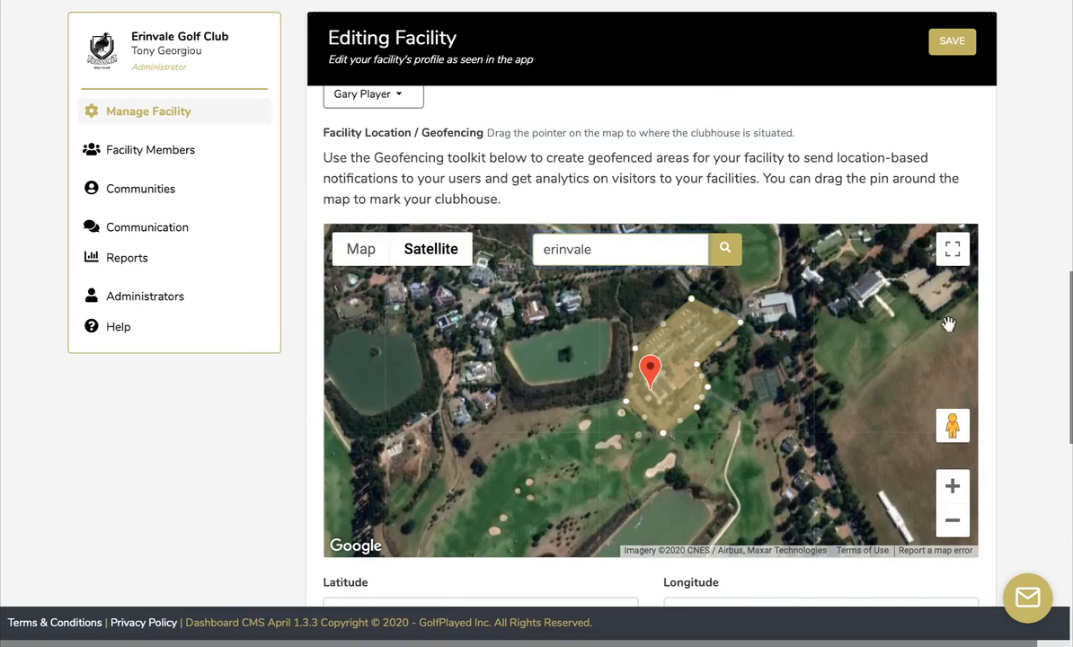
{"action": "left_click", "coordinate": [729, 257]}
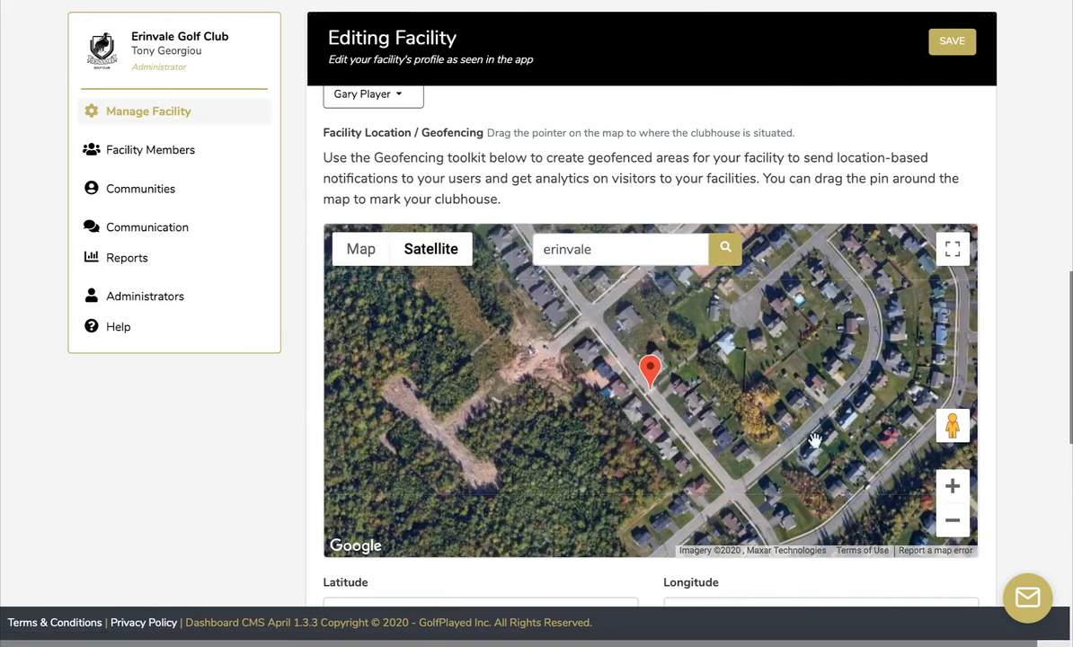
Step: Search the Facility Location / Geofencing map for "erinvale south africa"
{"action": "left_click", "coordinate": [953, 525]}
{"action": "left_click", "coordinate": [952, 521]}
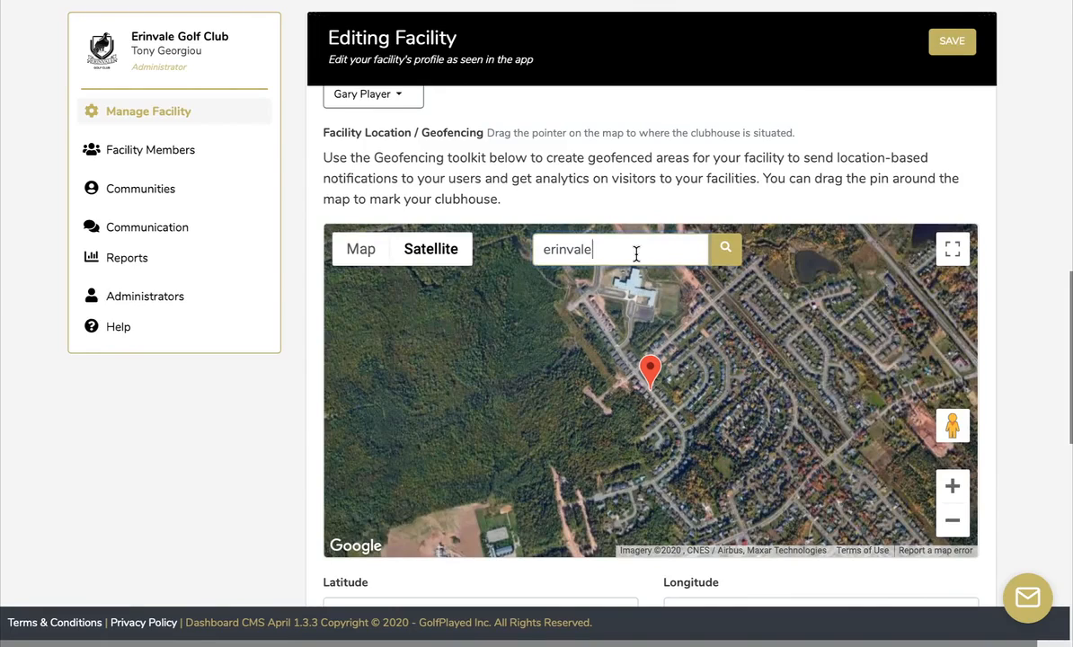
{"action": "key", "text": "BackSpace"}
{"action": "key", "text": "BackSpace"}
{"action": "key", "text": "Return"}
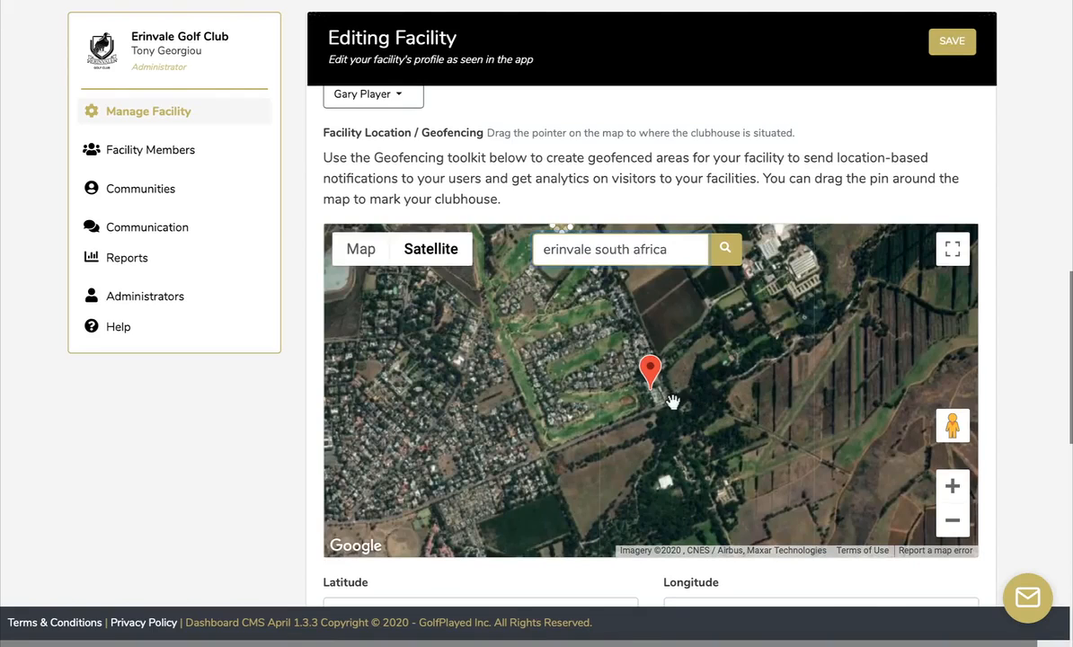
Step: Move the clubhouse pin north across the golf course onto the small dotted geofence area beside the ponds
{"action": "left_click", "coordinate": [965, 494]}
{"action": "left_click", "coordinate": [965, 494]}
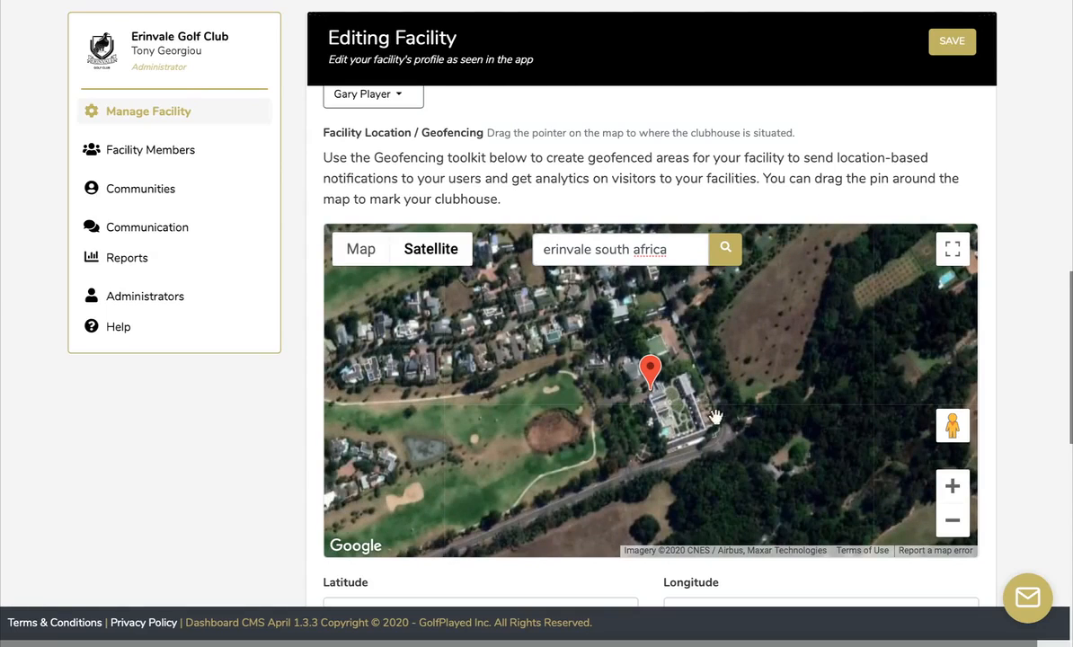
{"action": "left_click", "coordinate": [951, 530]}
{"action": "left_click", "coordinate": [951, 530]}
{"action": "left_click", "coordinate": [950, 530]}
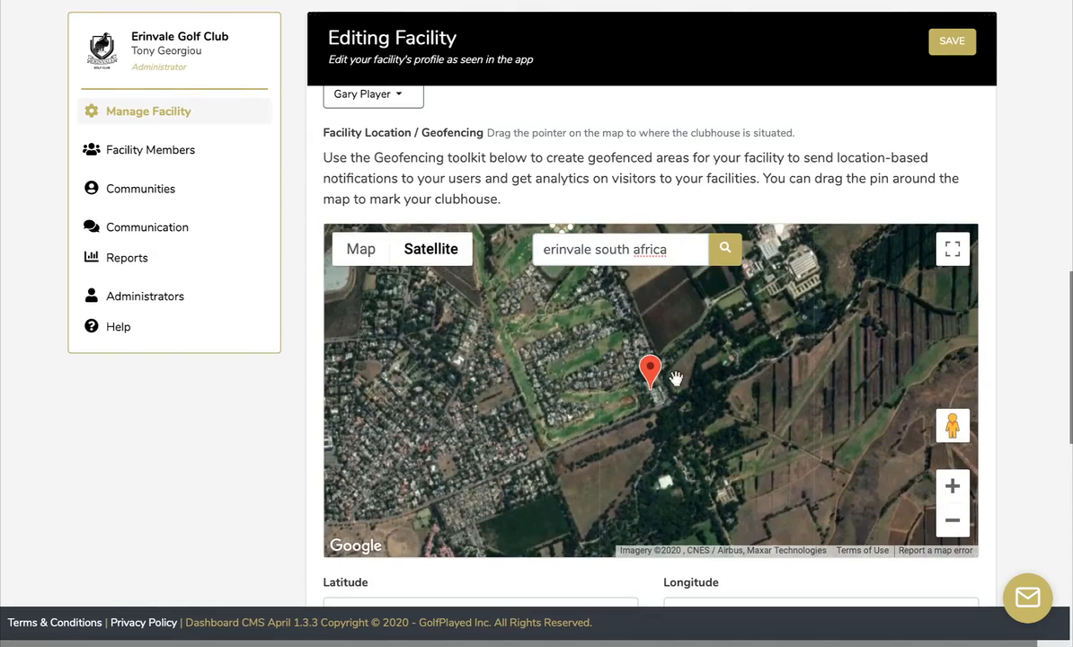
{"action": "left_click_drag", "start_coordinate": [649, 369], "coordinate": [582, 281]}
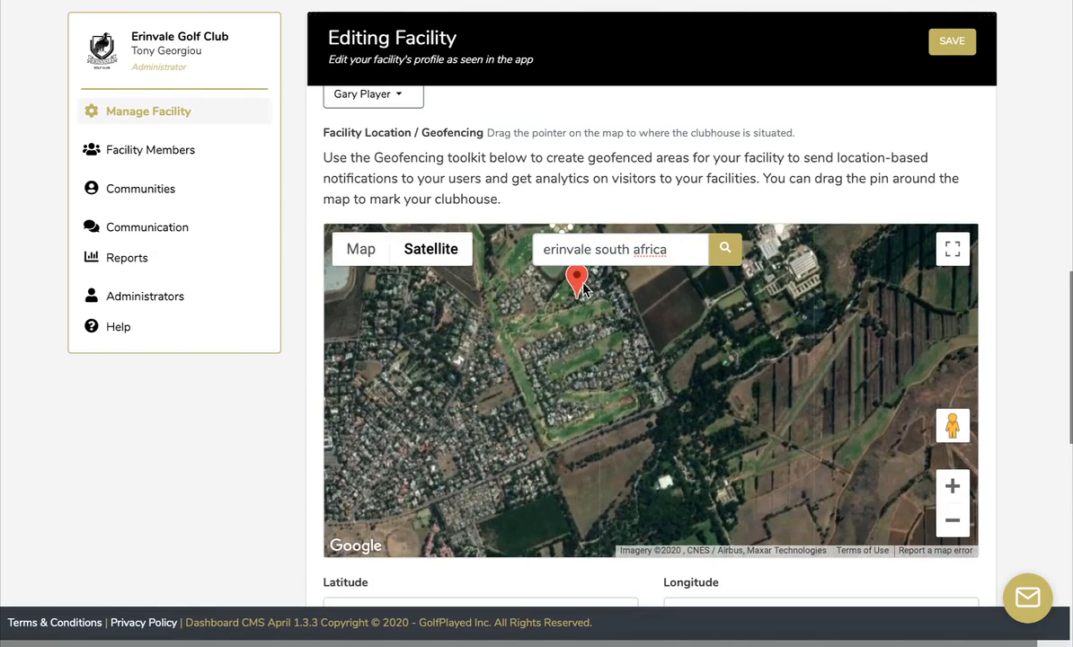
{"action": "scroll", "coordinate": [575, 346], "scroll_direction": "down", "scroll_amount": 1}
{"action": "scroll", "coordinate": [615, 369], "scroll_direction": "up", "scroll_amount": 1}
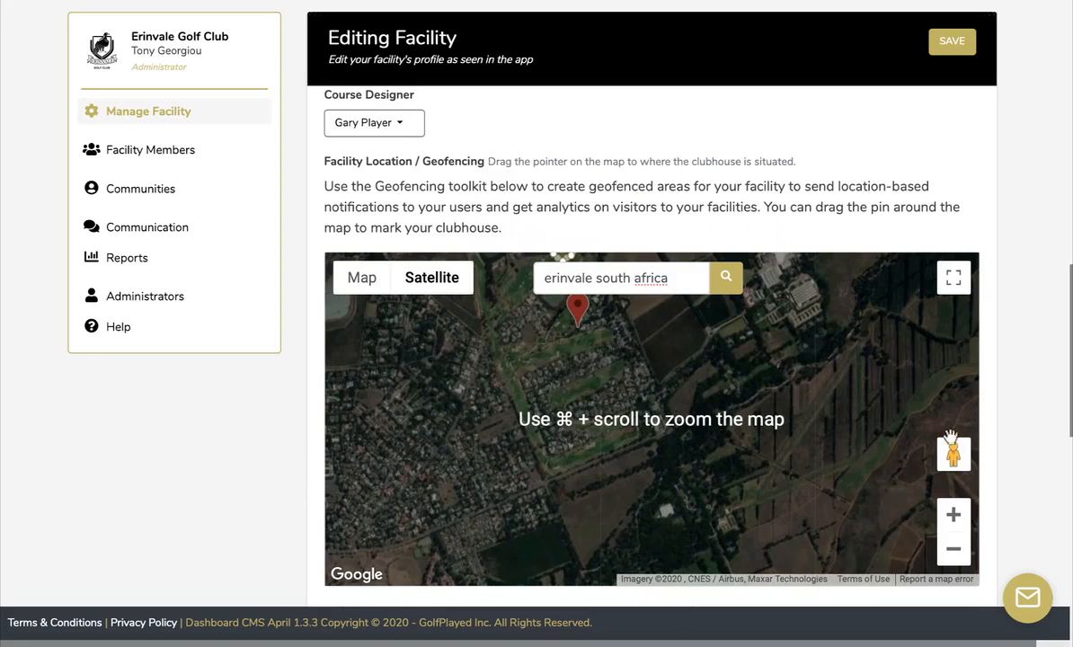
{"action": "left_click_drag", "start_coordinate": [825, 391], "coordinate": [819, 526]}
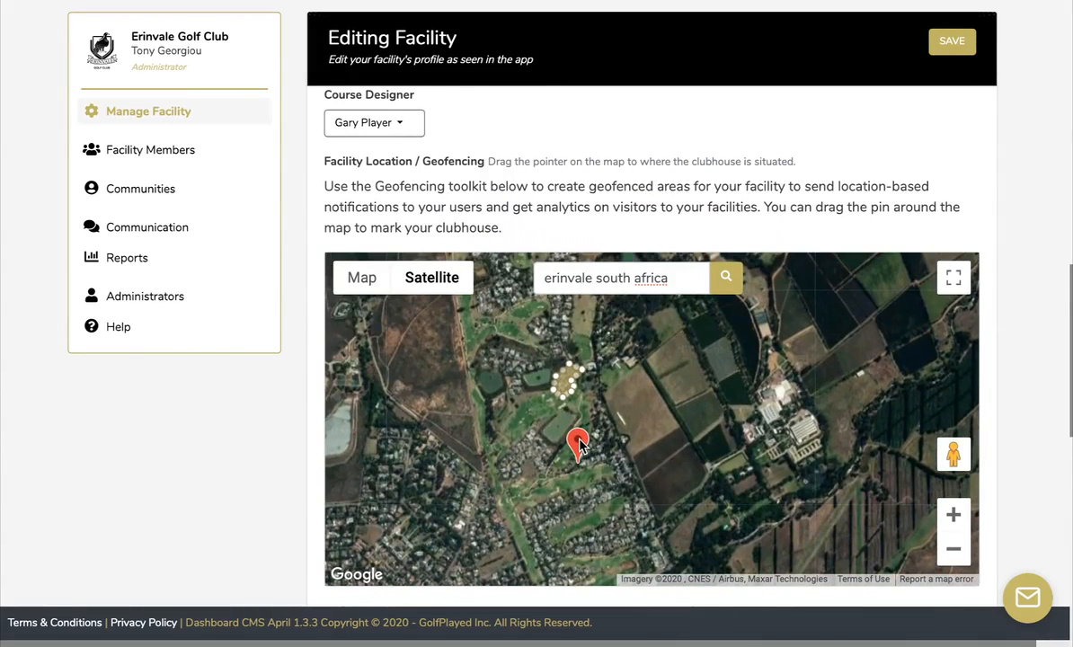
{"action": "left_click_drag", "start_coordinate": [582, 444], "coordinate": [567, 374]}
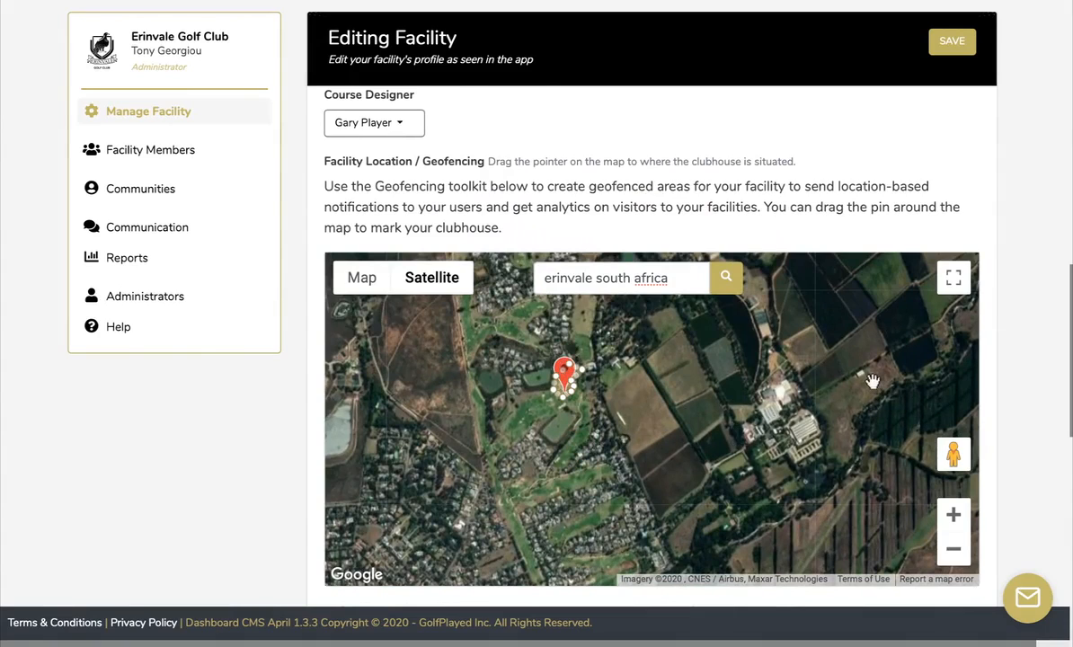
Step: Review the latitude and longitude and the Course Club Manager, Course Shop and Course Pro contact fields below the map
{"action": "scroll", "coordinate": [871, 382], "scroll_direction": "down", "scroll_amount": 4}
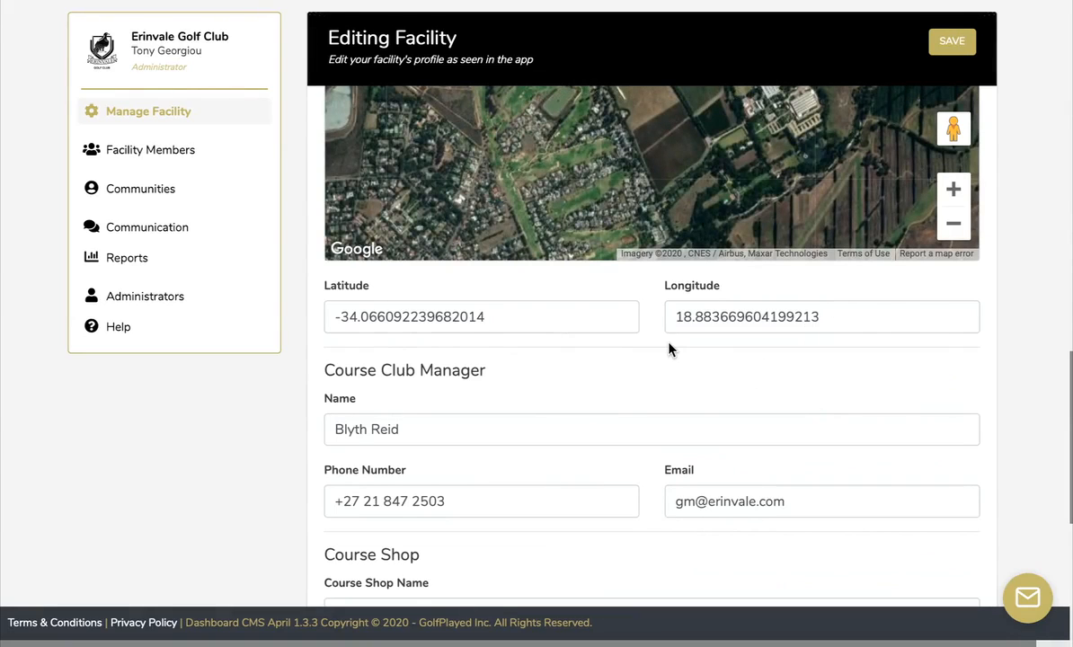
{"action": "scroll", "coordinate": [668, 349], "scroll_direction": "down", "scroll_amount": 1}
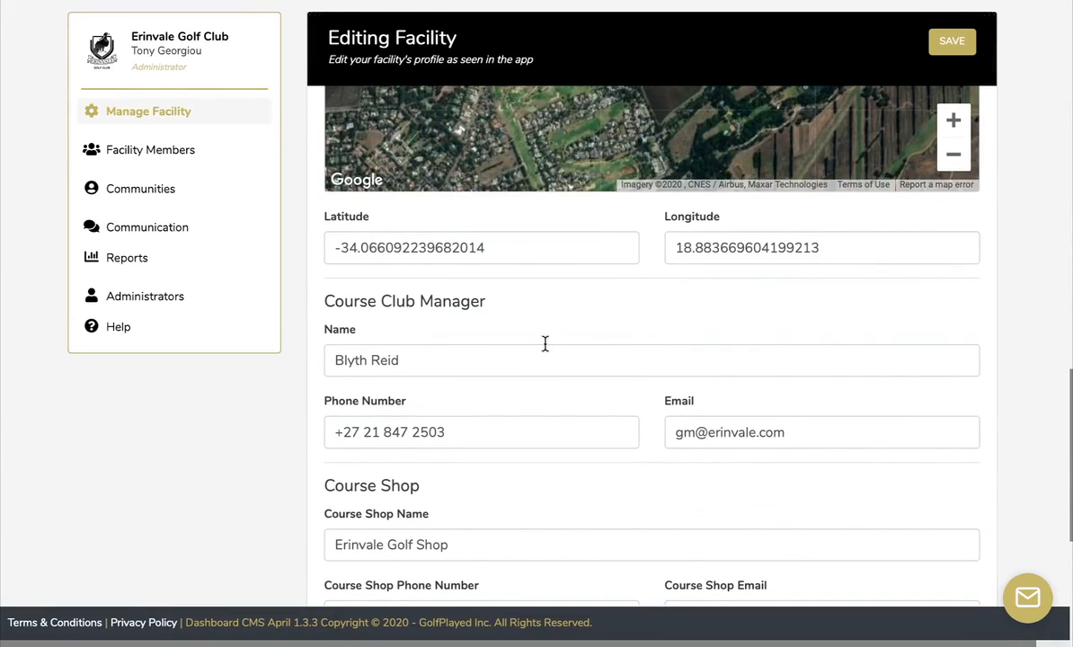
{"action": "scroll", "coordinate": [544, 343], "scroll_direction": "down", "scroll_amount": 1}
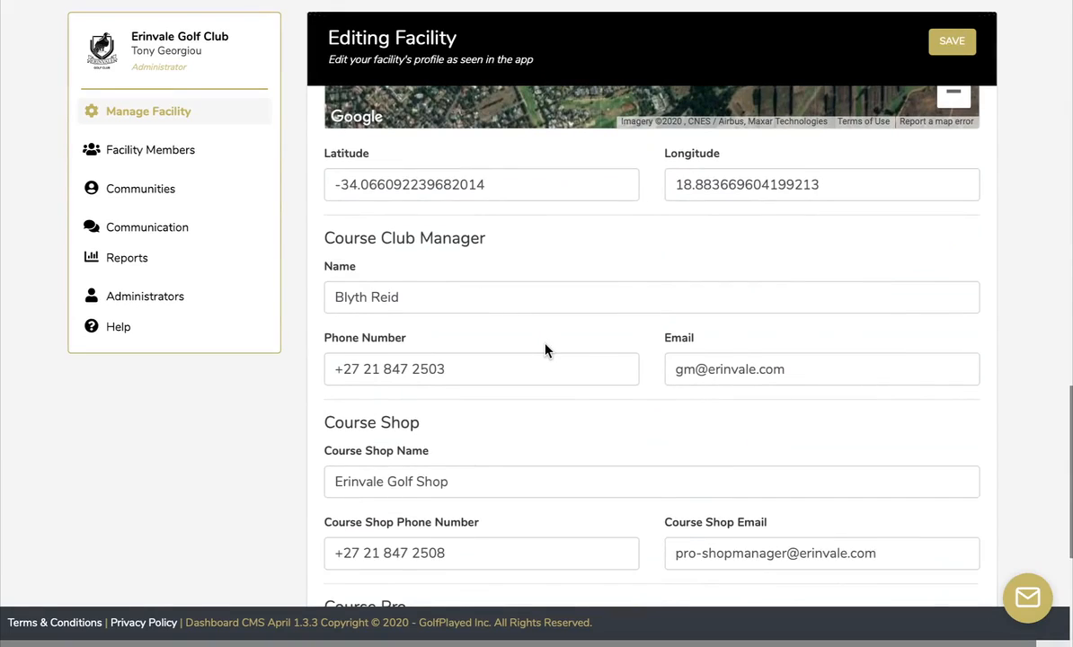
{"action": "scroll", "coordinate": [544, 349], "scroll_direction": "down", "scroll_amount": 3}
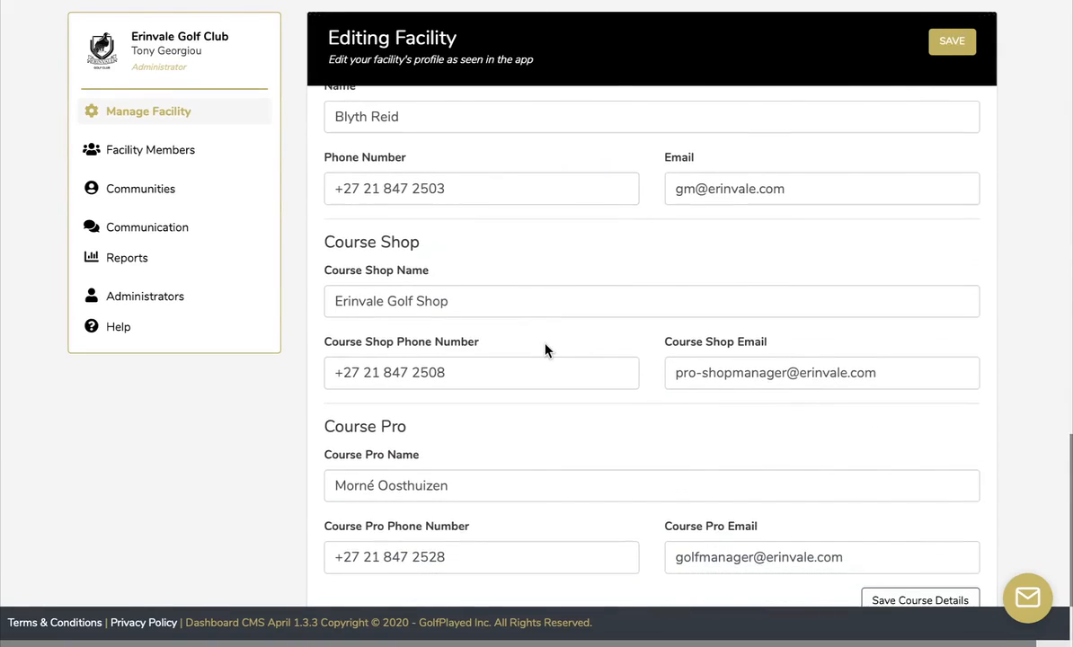
{"action": "scroll", "coordinate": [544, 350], "scroll_direction": "down", "scroll_amount": 1}
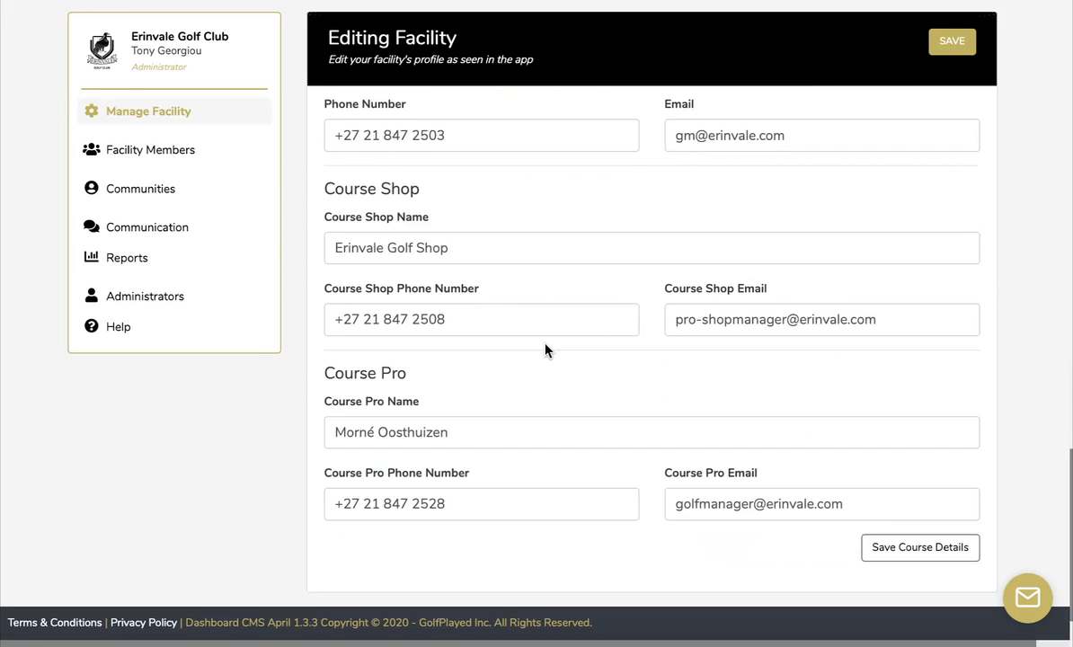
{"action": "scroll", "coordinate": [544, 349], "scroll_direction": "down", "scroll_amount": 1}
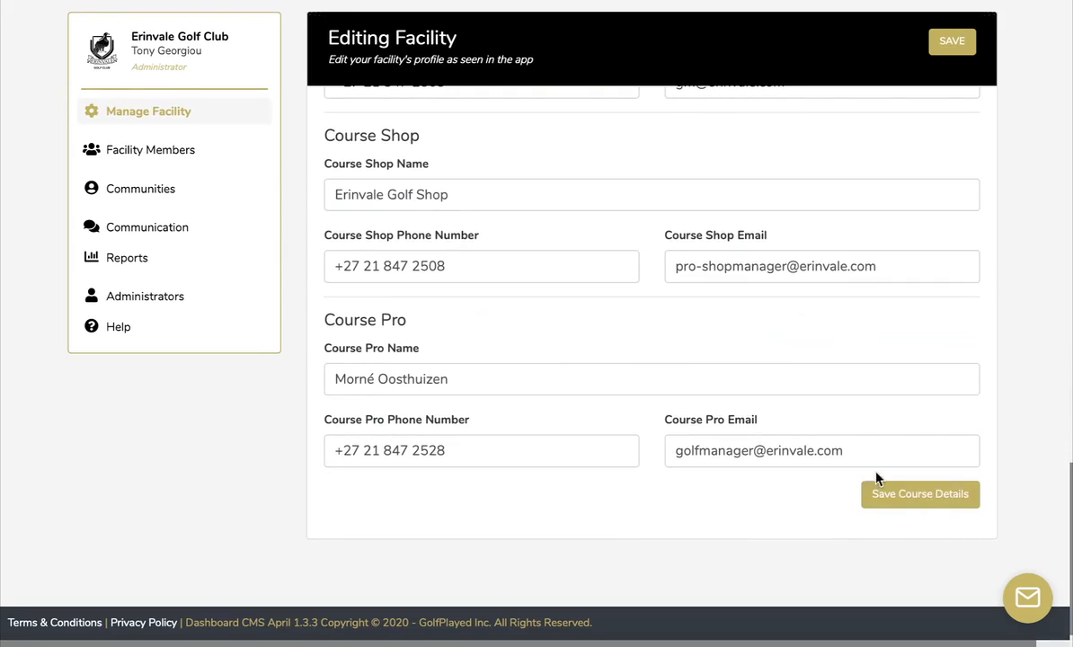
{"action": "scroll", "coordinate": [706, 404], "scroll_direction": "up", "scroll_amount": 6}
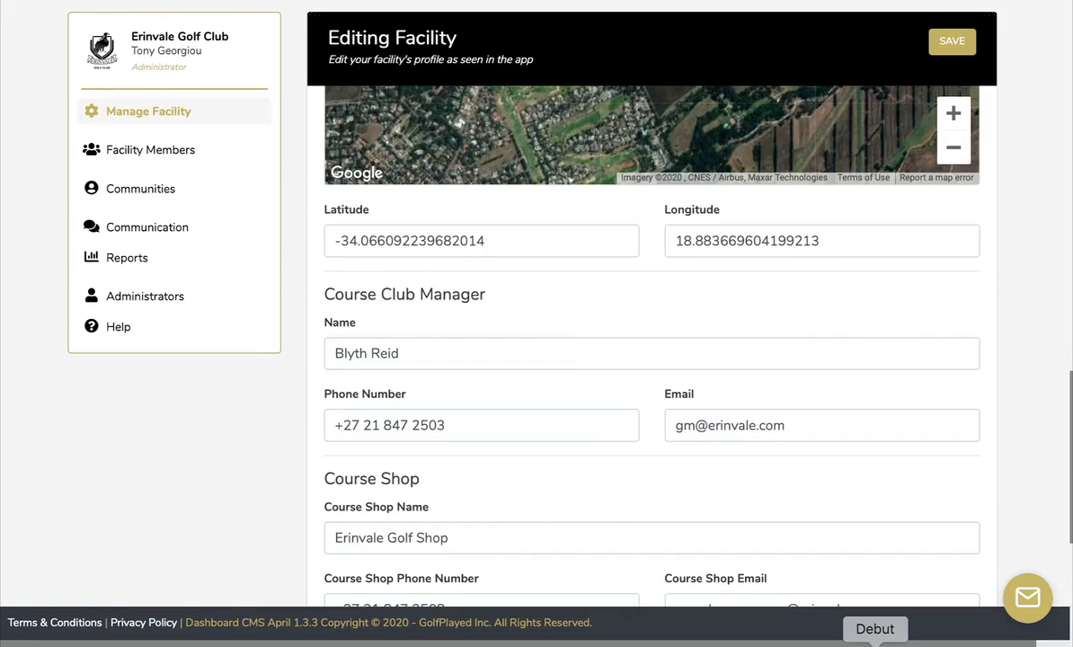
{"action": "scroll", "coordinate": [680, 497], "scroll_direction": "up", "scroll_amount": 2}
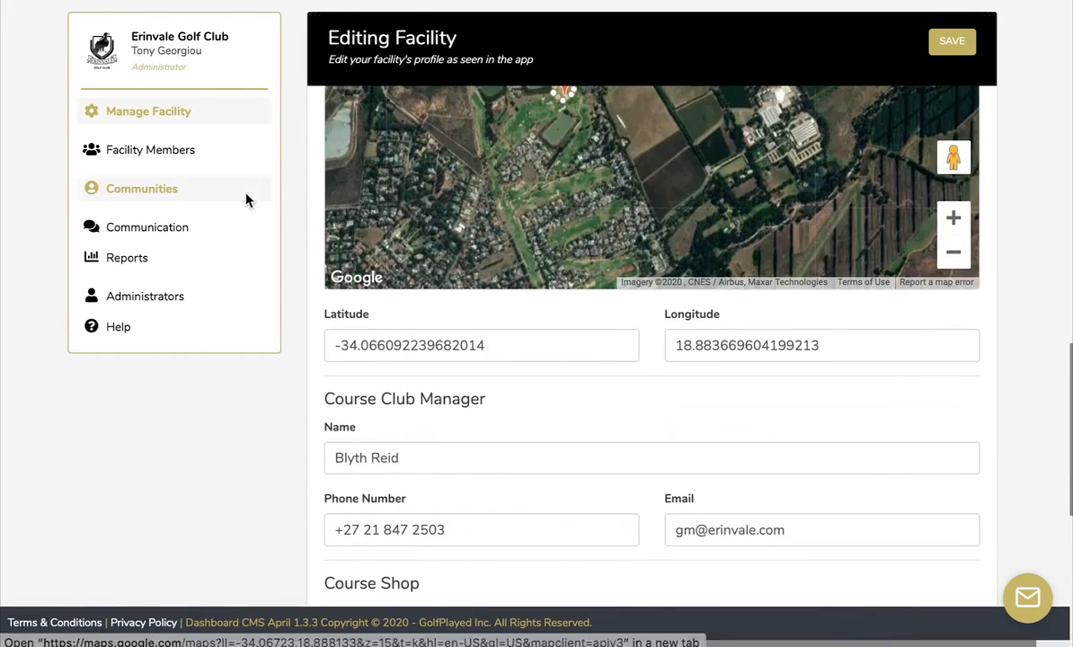